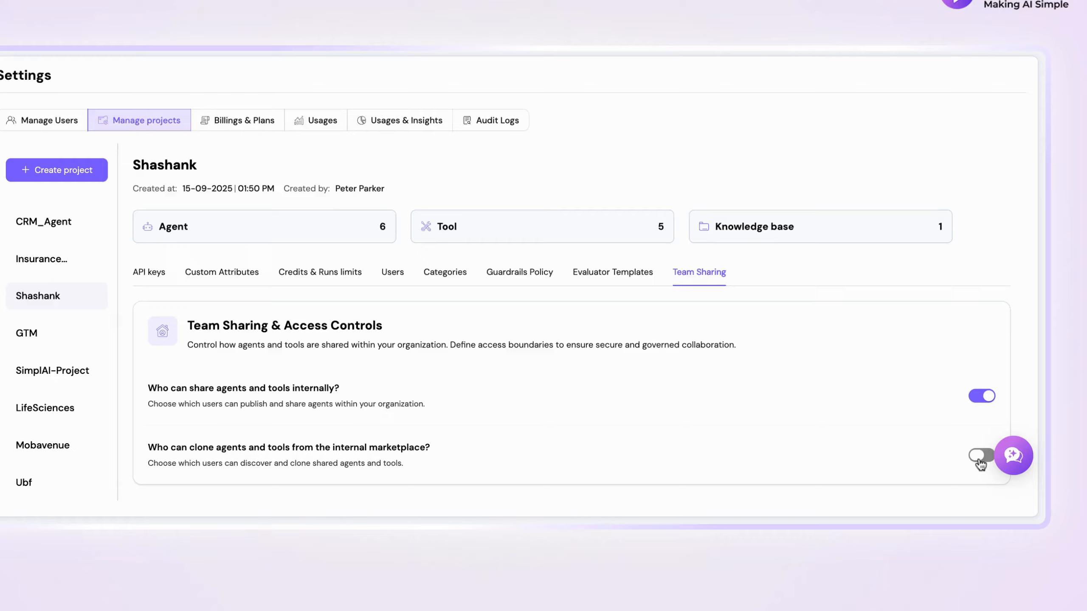
Step: Enable cloning of agents and tools from the internal marketplace, with Project Admin as the permitted role
left_click(980, 456)
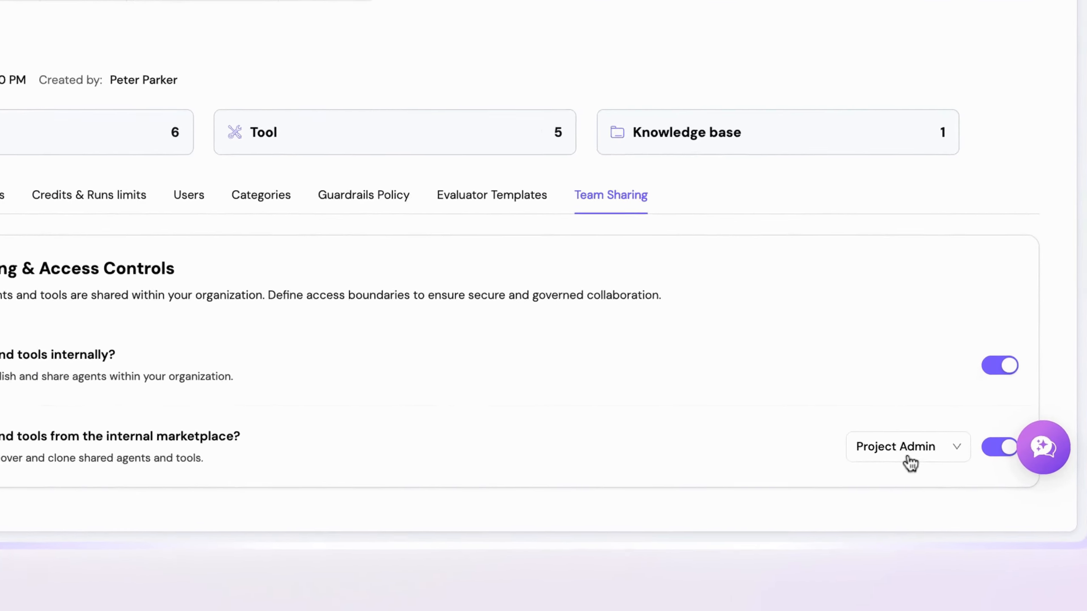
left_click(910, 461)
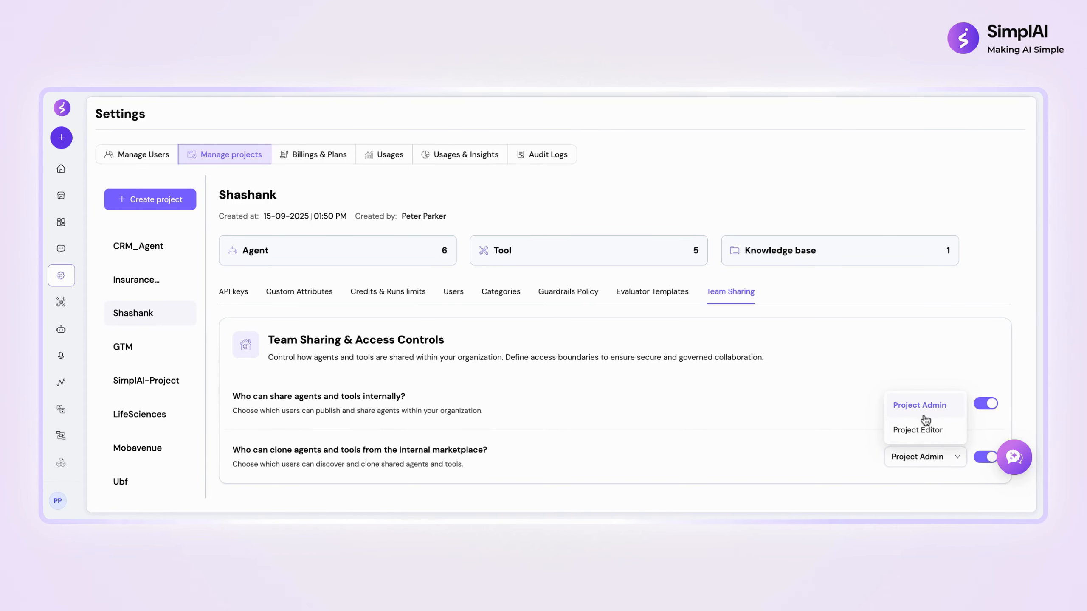
left_click(968, 291)
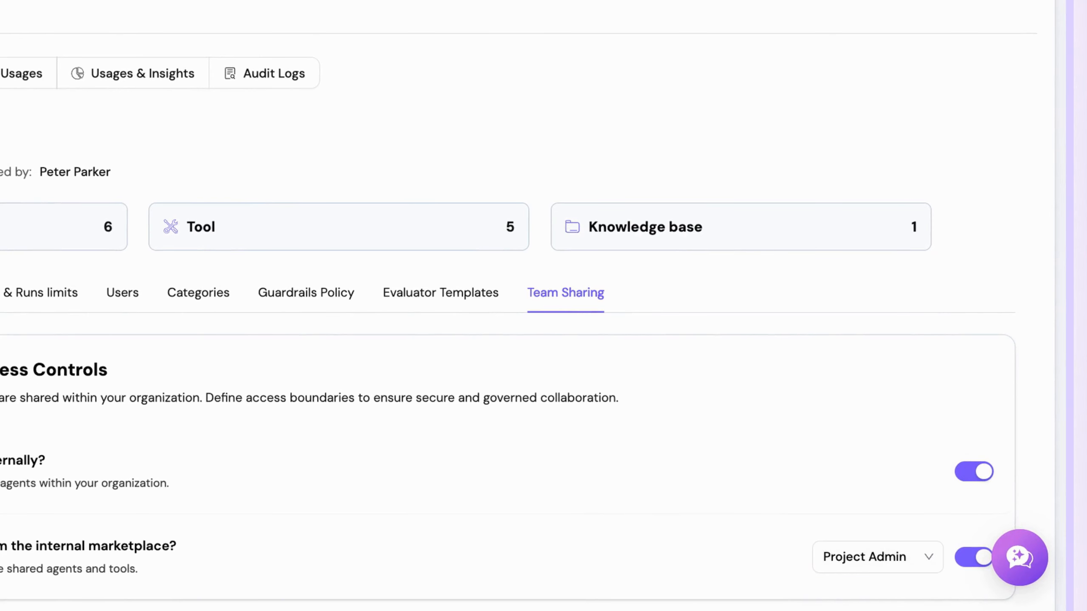
Step: Open the Blog Writer agent for editing and enlarge its base instruction box to show the full text
mouse_move(77, 318)
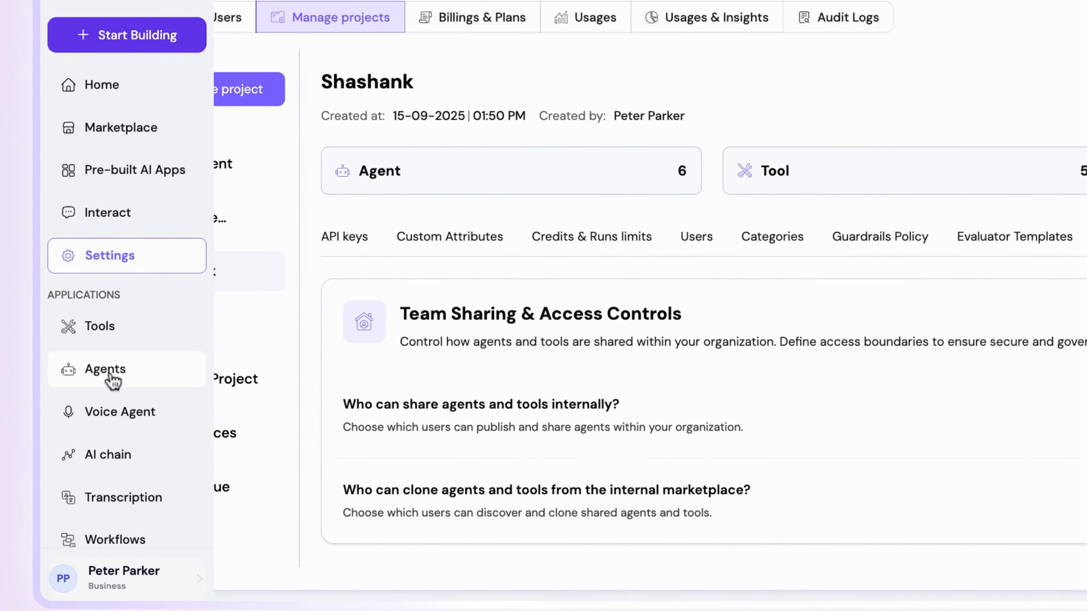
left_click(112, 377)
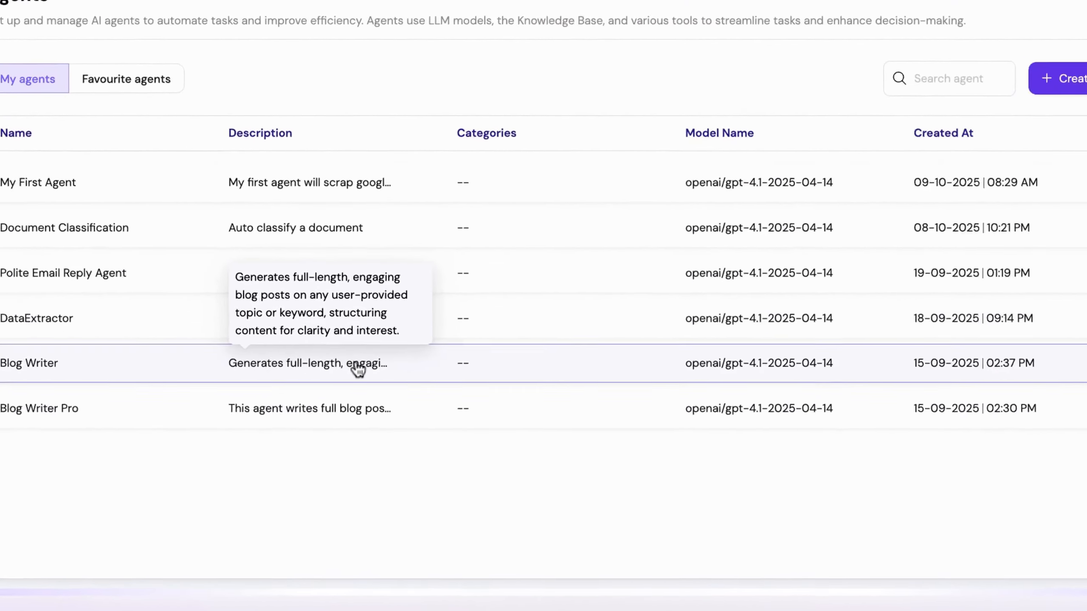
left_click(349, 367)
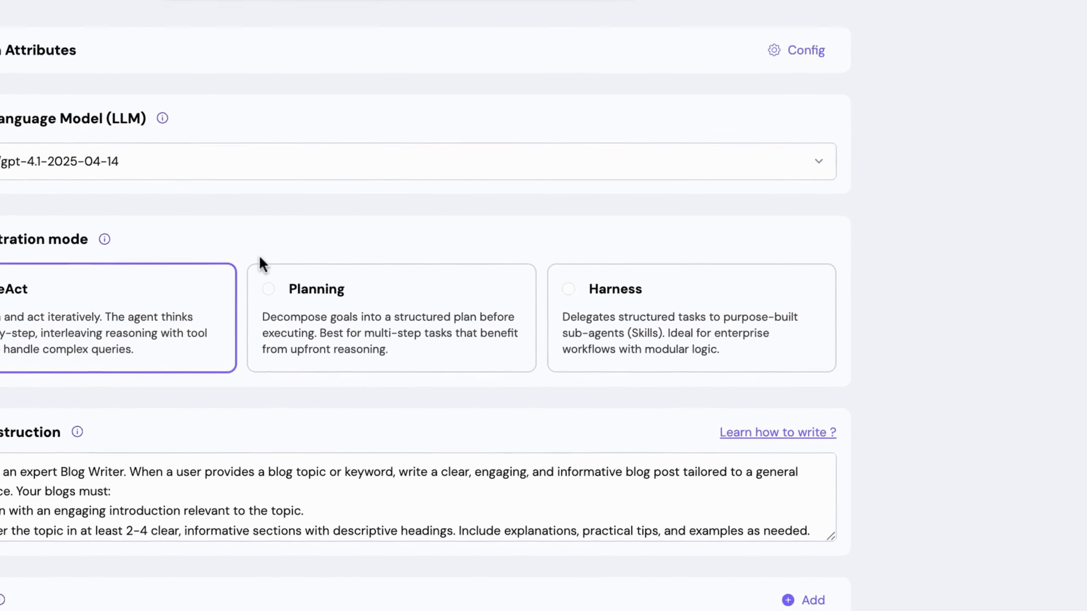
scroll(534, 240, "down", 4)
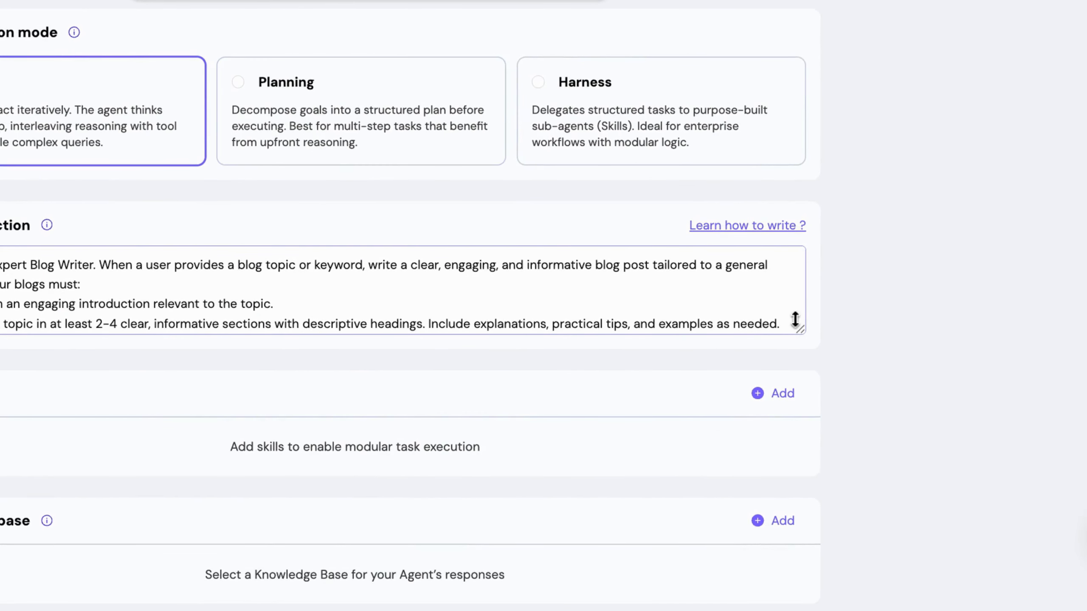
left_click_drag(796, 330, 804, 506)
Step: Add the "sharing" knowledge base to the Blog Writer agent
scroll(446, 389, "down", 7)
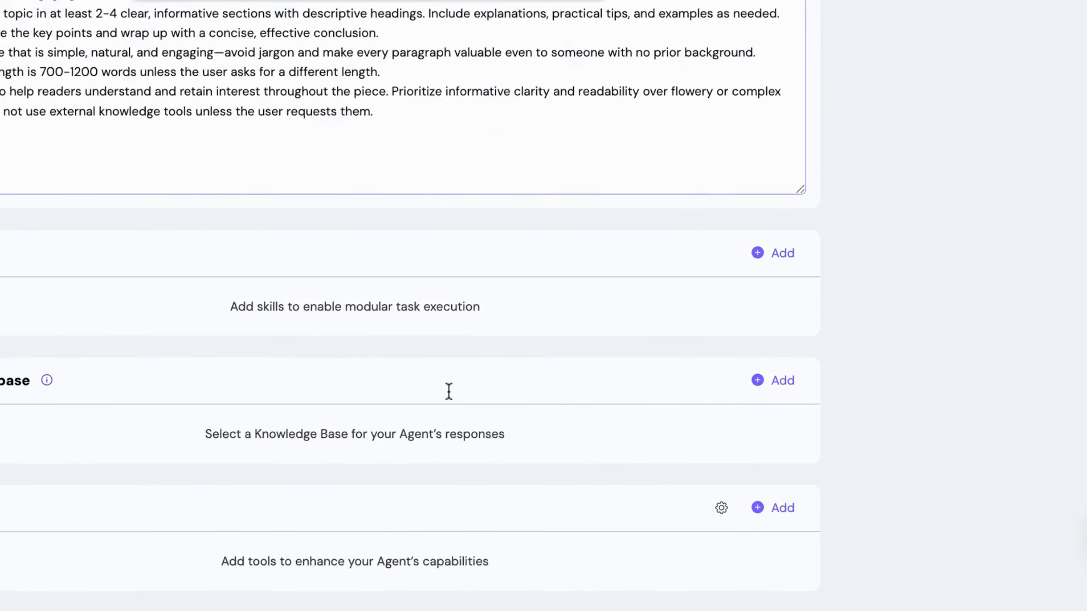
left_click(785, 314)
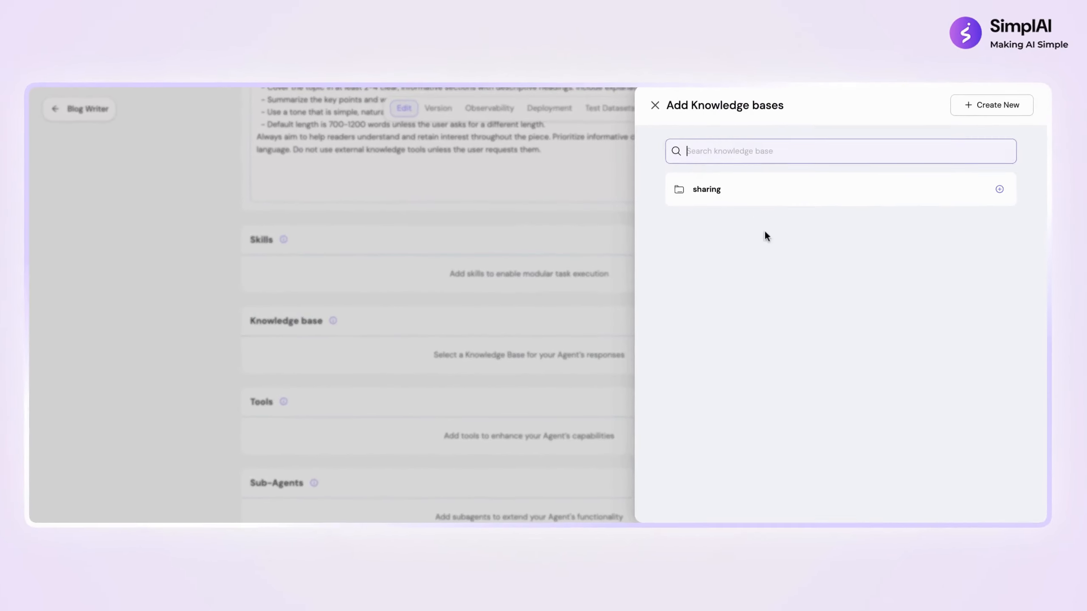
left_click(996, 191)
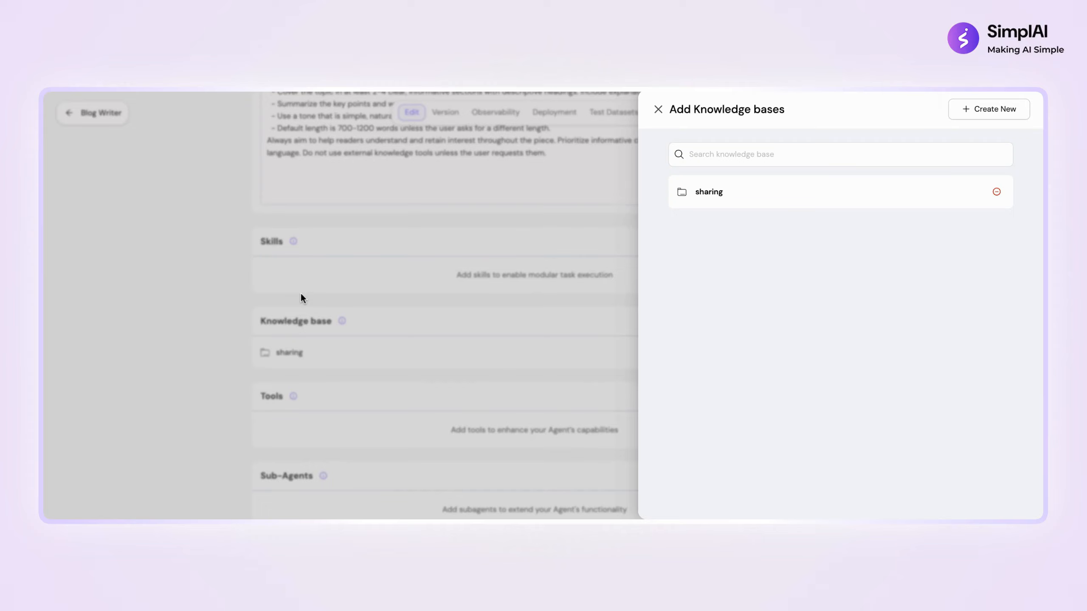
left_click(301, 295)
Step: Review the agent's configuration and publish it as a version named "For sharing"
scroll(376, 257, "up", 10)
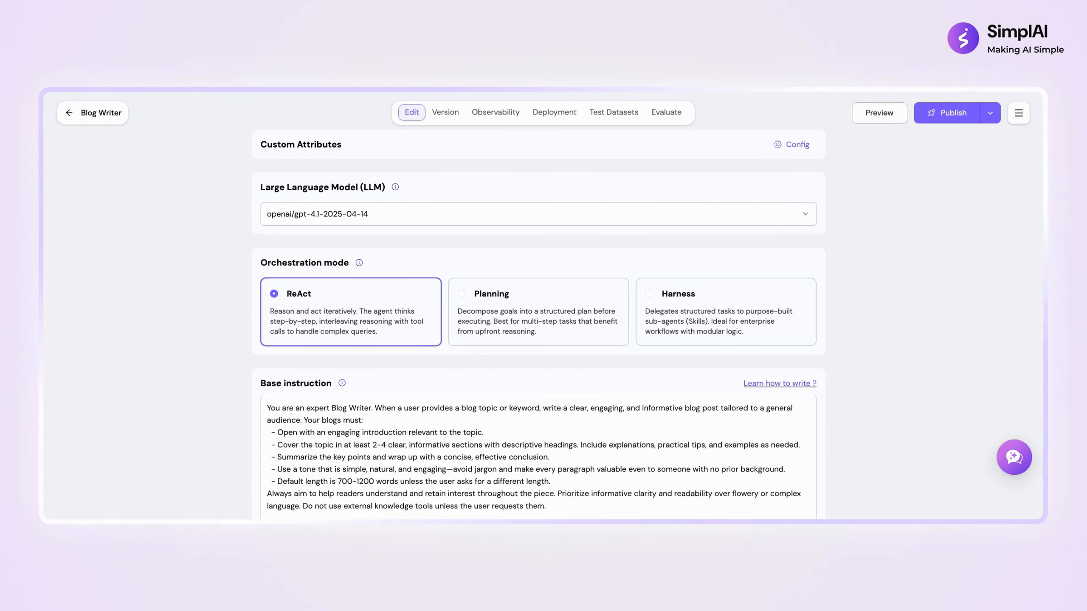
scroll(538, 306, "down", 7)
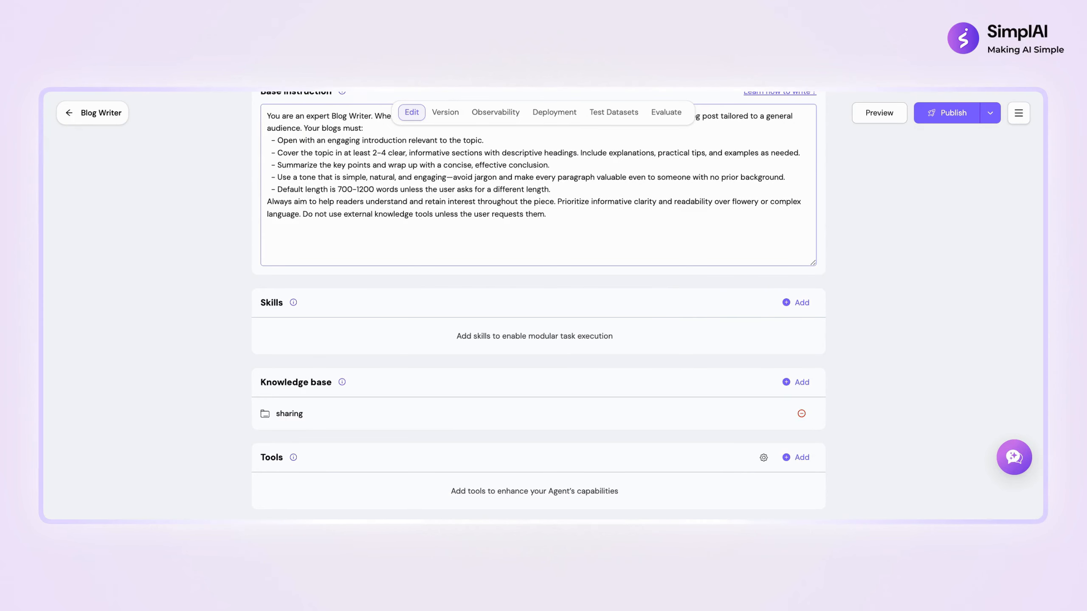
scroll(538, 300, "down", 4)
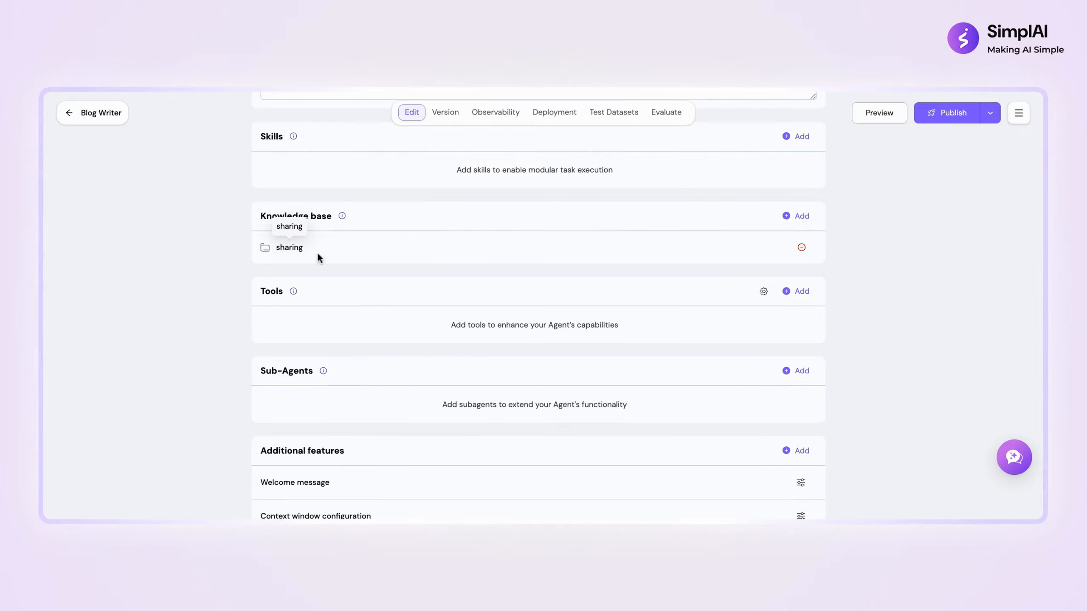
scroll(843, 271, "down", 1)
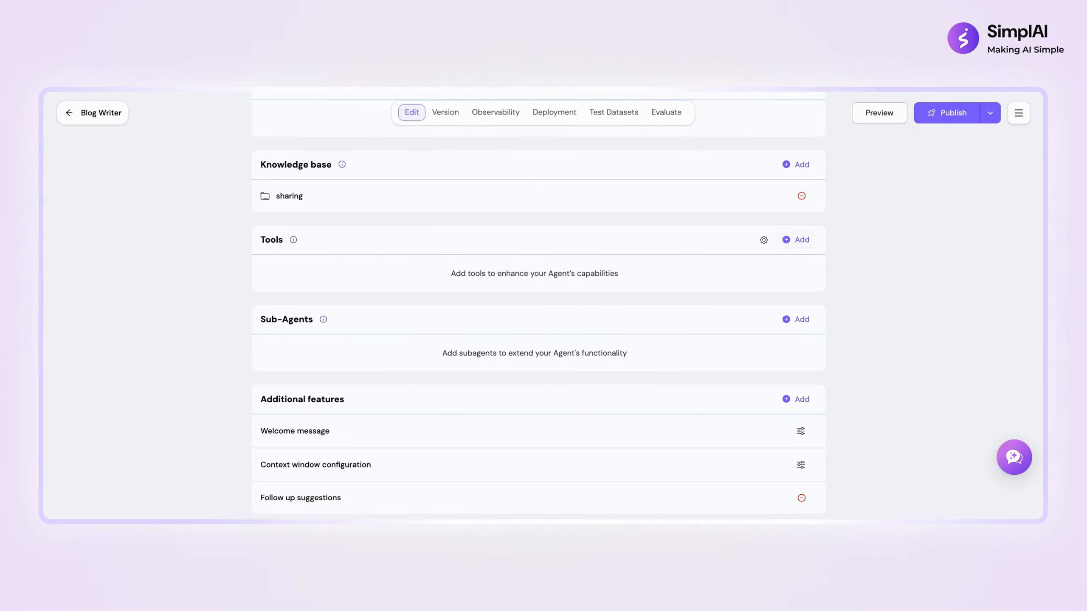
scroll(842, 338, "down", 1)
scroll(842, 340, "up", 12)
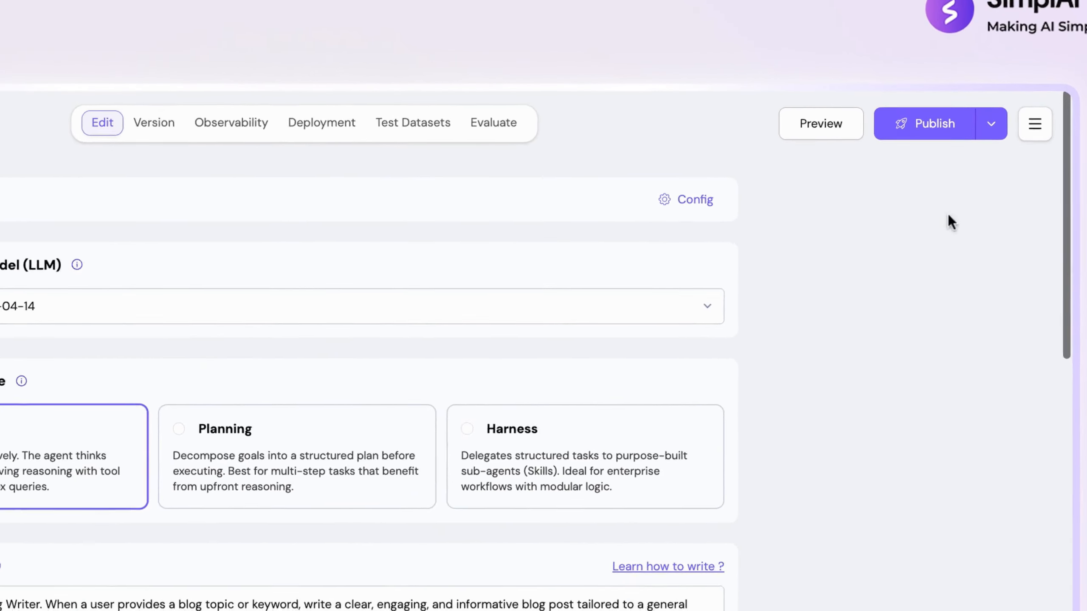
left_click(933, 125)
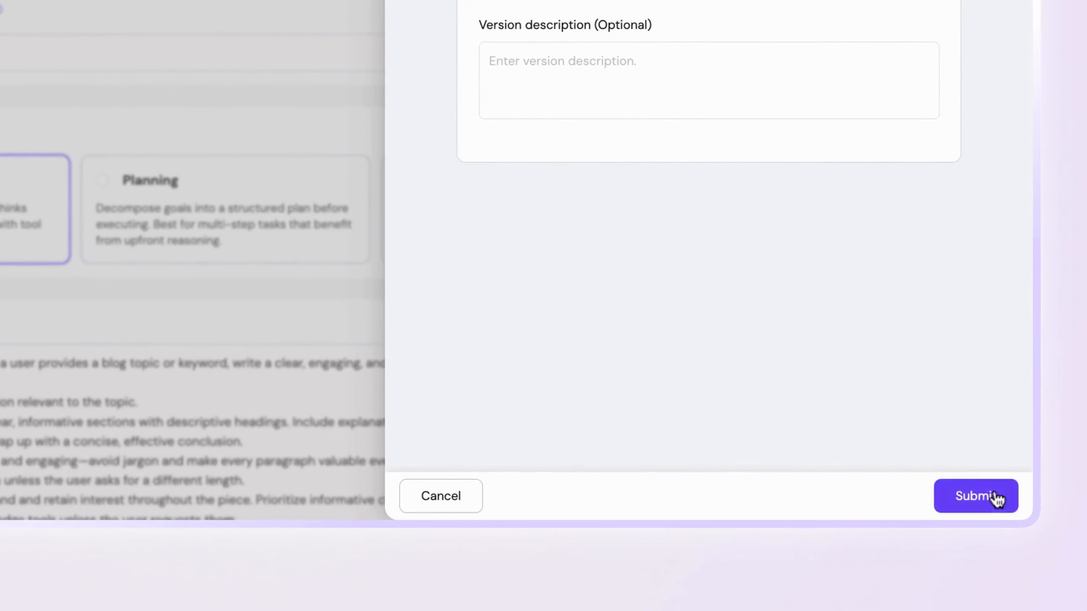
left_click(992, 495)
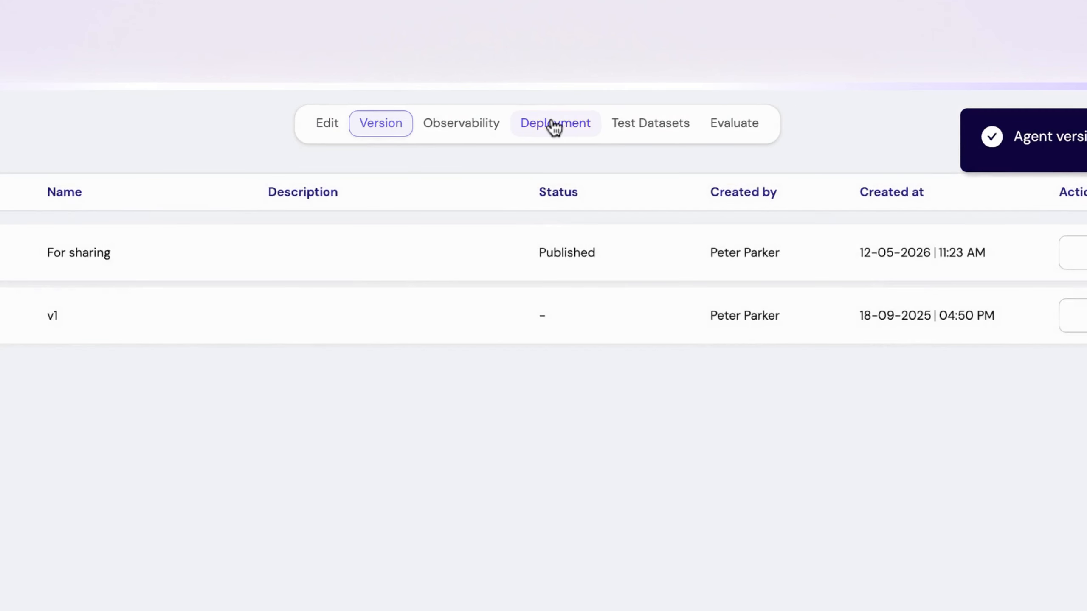
Step: Go to the agent's Share with Team deployment options and start sharing it with the team
left_click(556, 129)
left_click(518, 205)
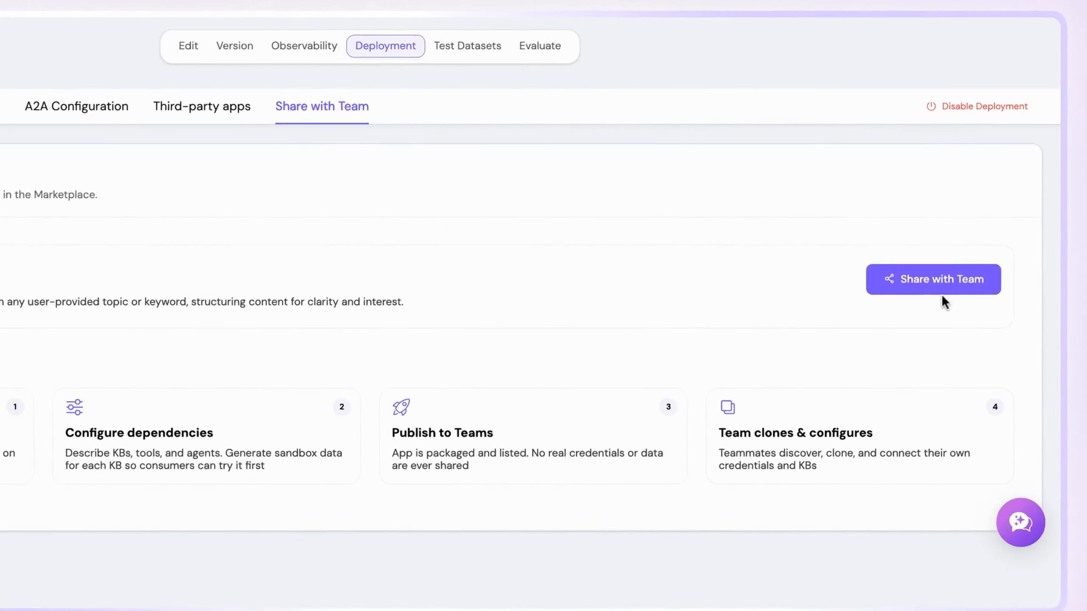
left_click(942, 294)
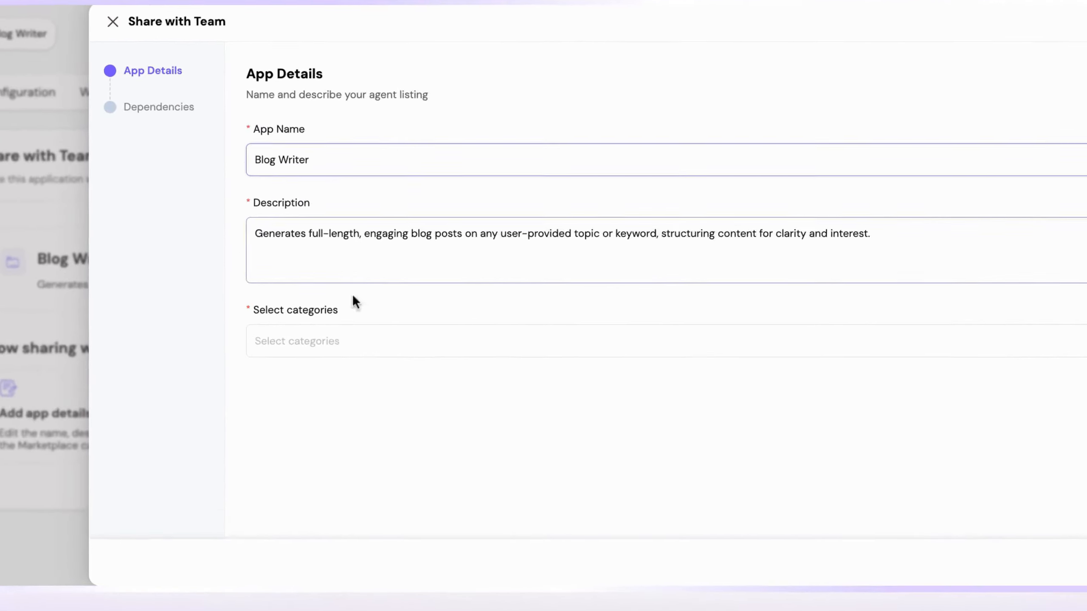
Step: Set the app listing's category to Marketing & Growth and continue to the dependencies
left_click(348, 338)
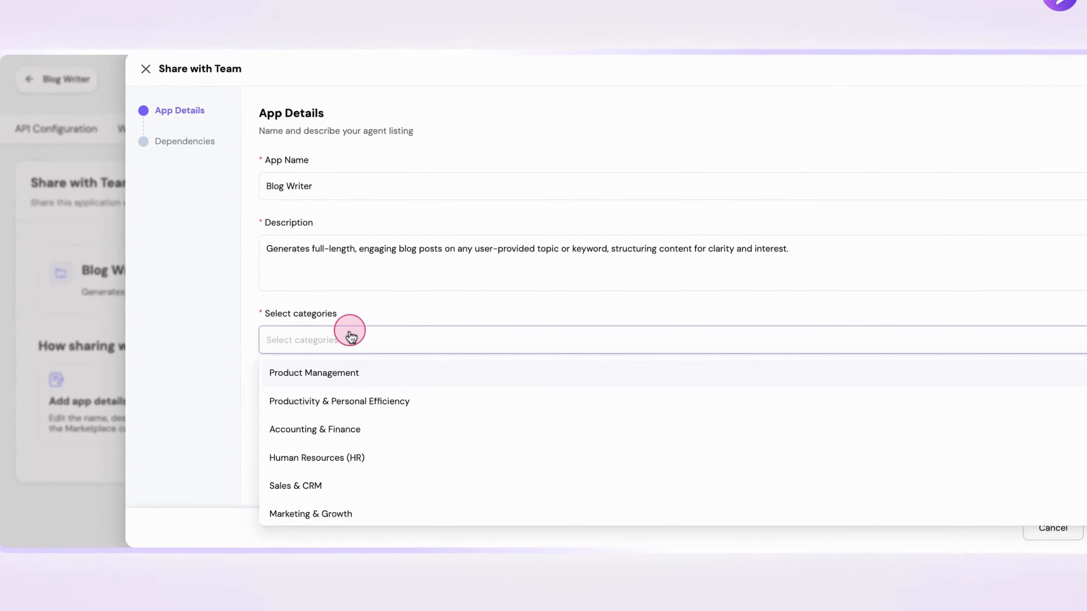
scroll(359, 441, "down", 3)
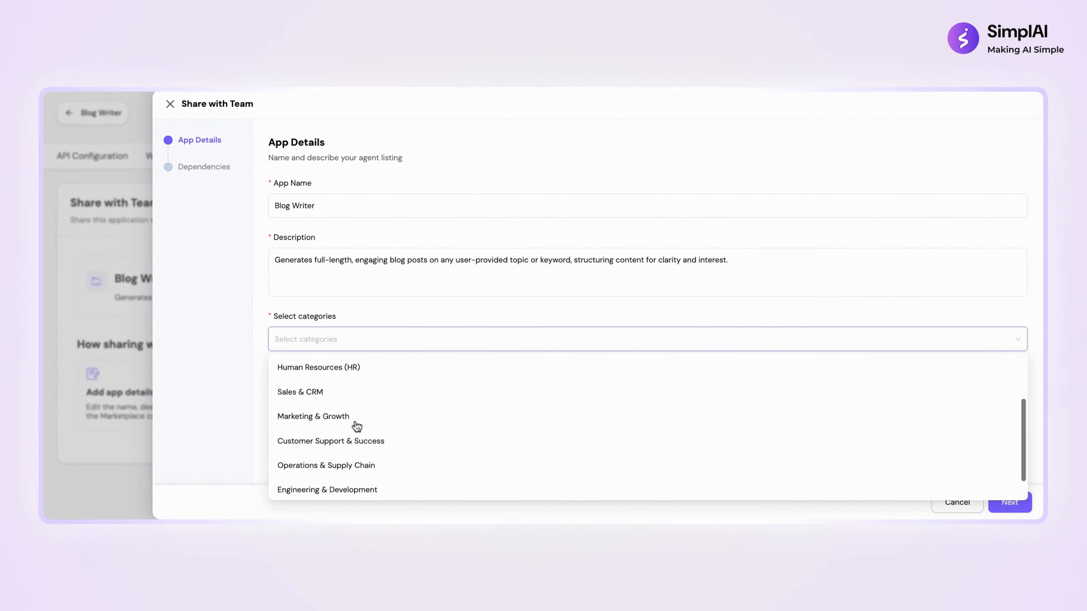
left_click(356, 421)
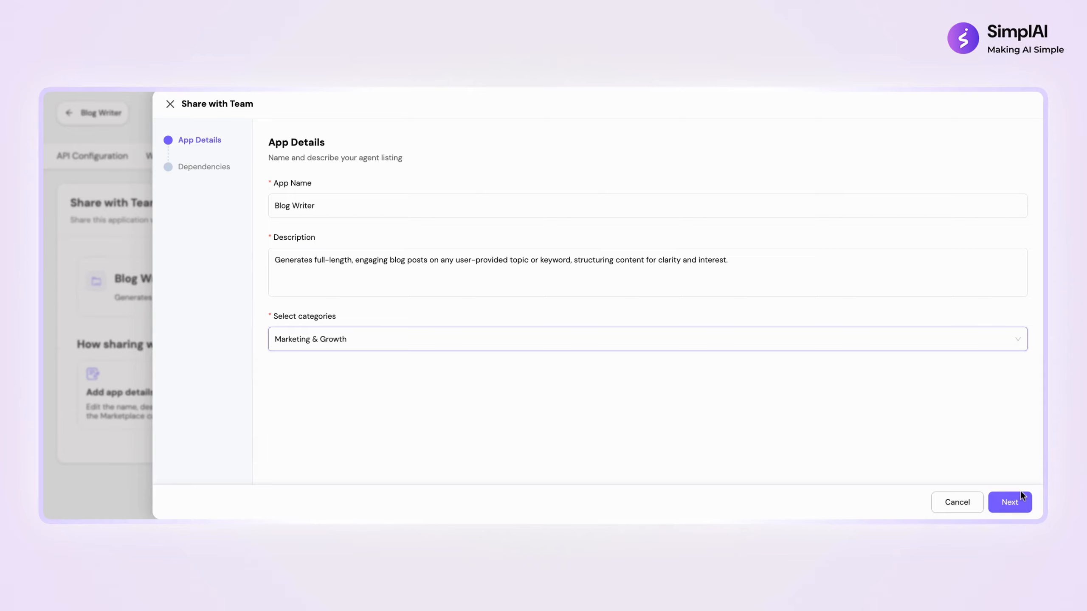
left_click(1010, 502)
Step: Describe the contents of the "sharing" knowledge base as "blog creation guidelines"
scroll(647, 300, "down", 1)
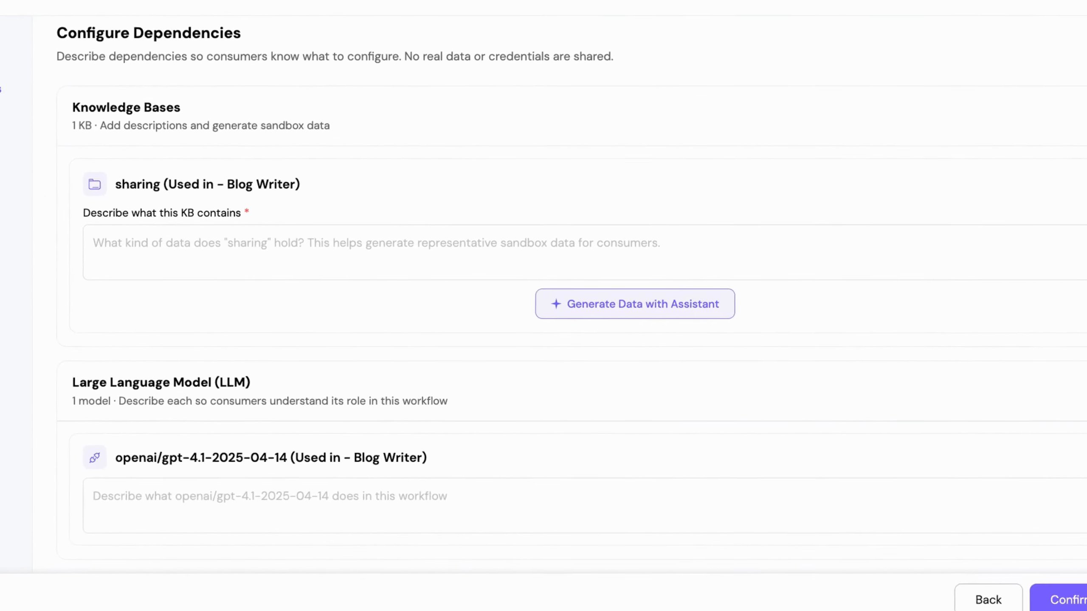
left_click(661, 305)
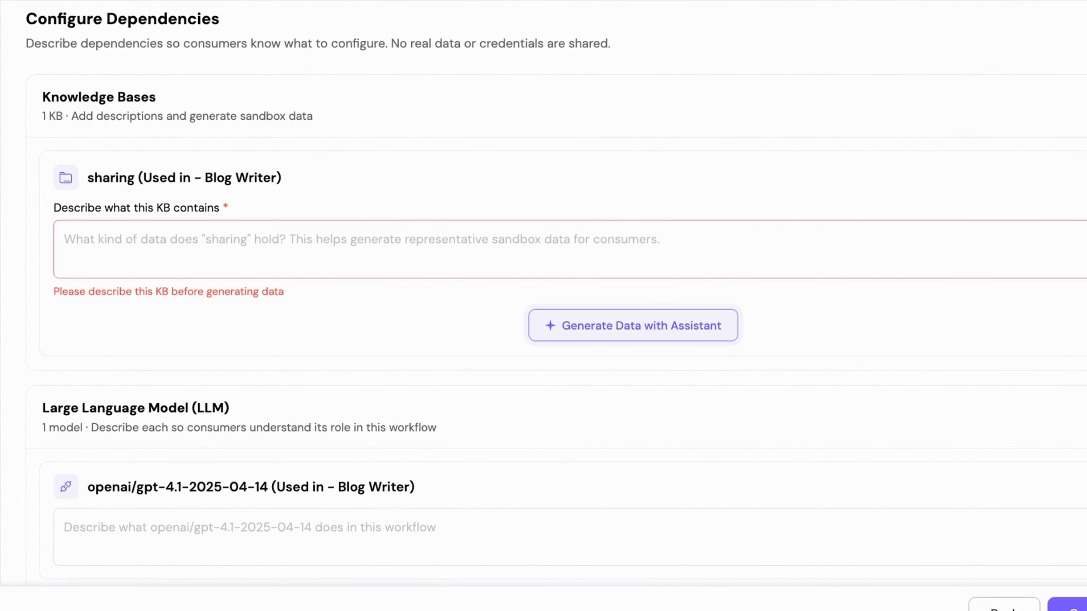
left_click(533, 260)
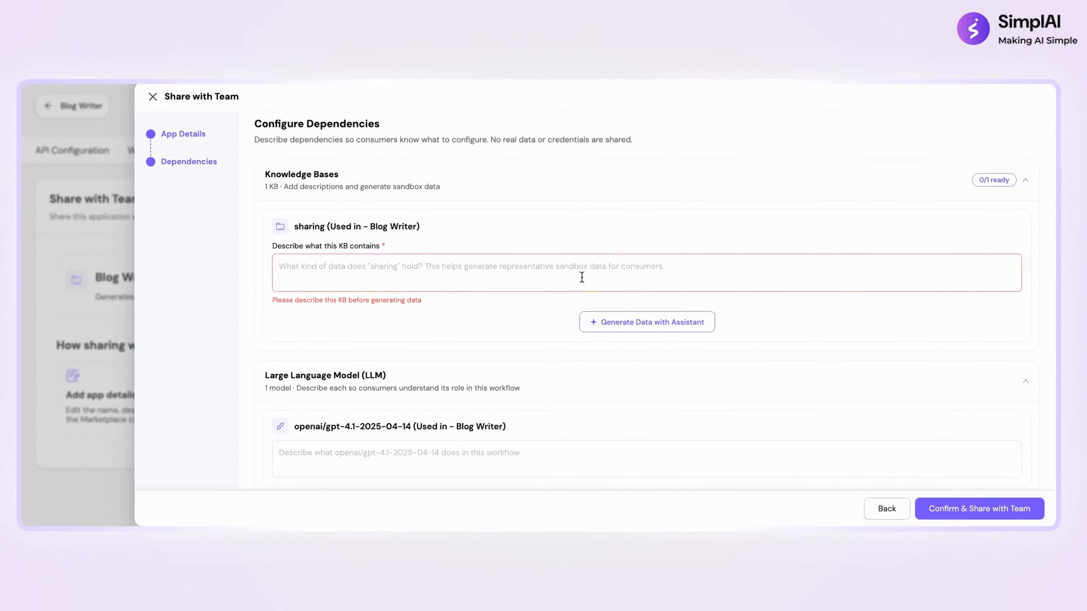
type("blog")
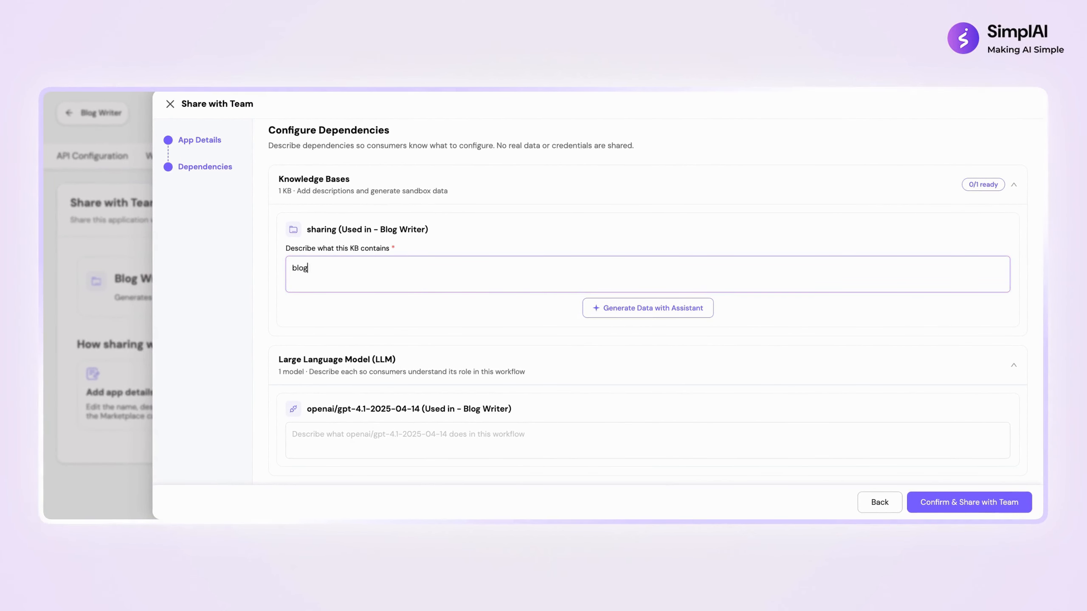
type(" creation guideli")
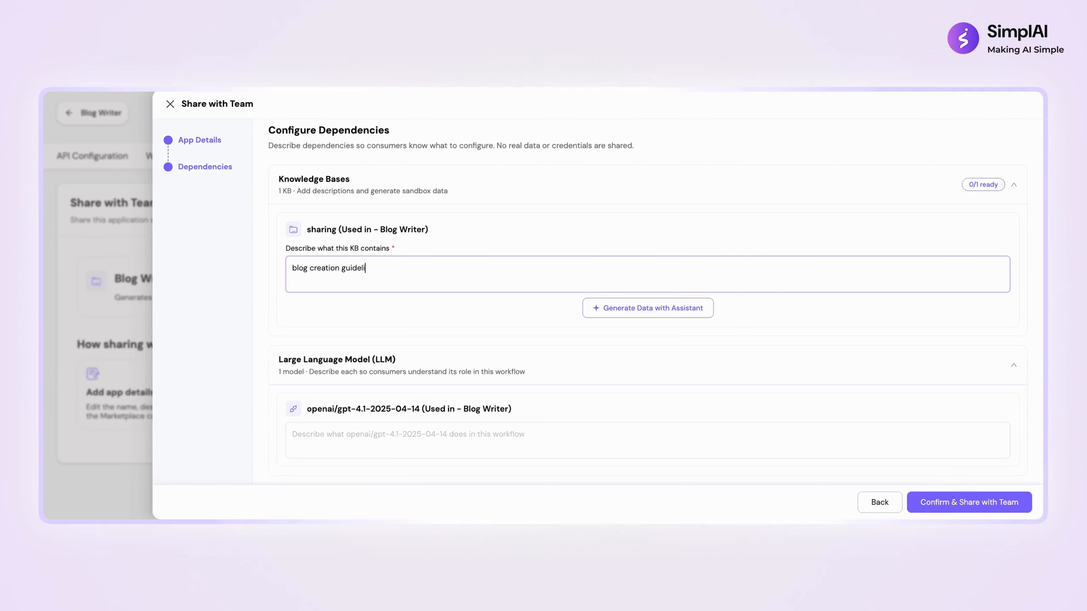
type("nes")
Step: Generate sandbox data for the "sharing" knowledge base from the prompt "blog creation guidelines", review the chunks and add them
left_click(687, 307)
left_click(710, 220)
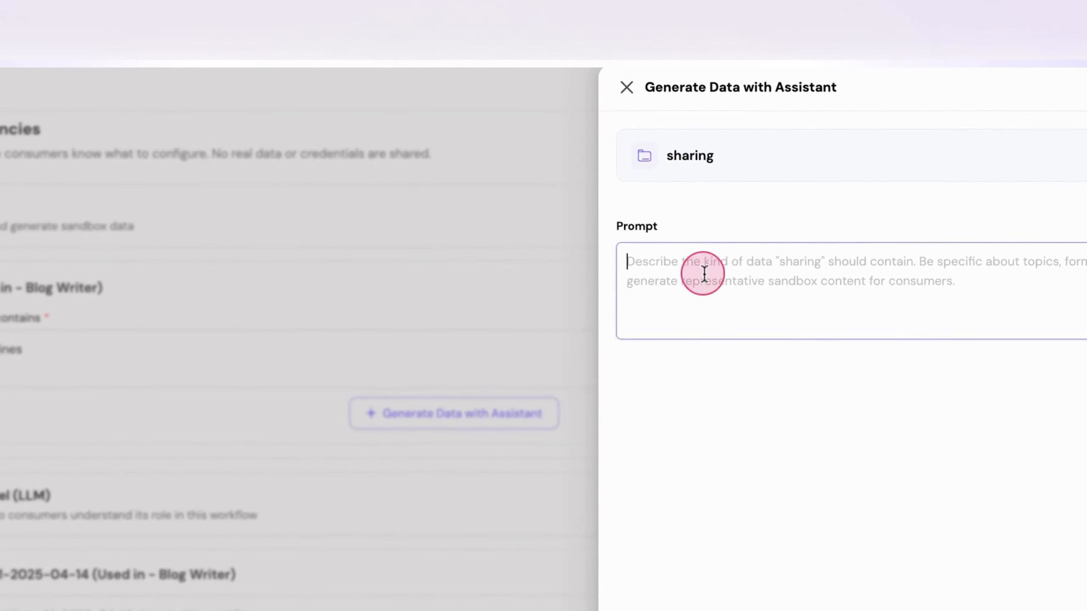
type("blog creation guidelines")
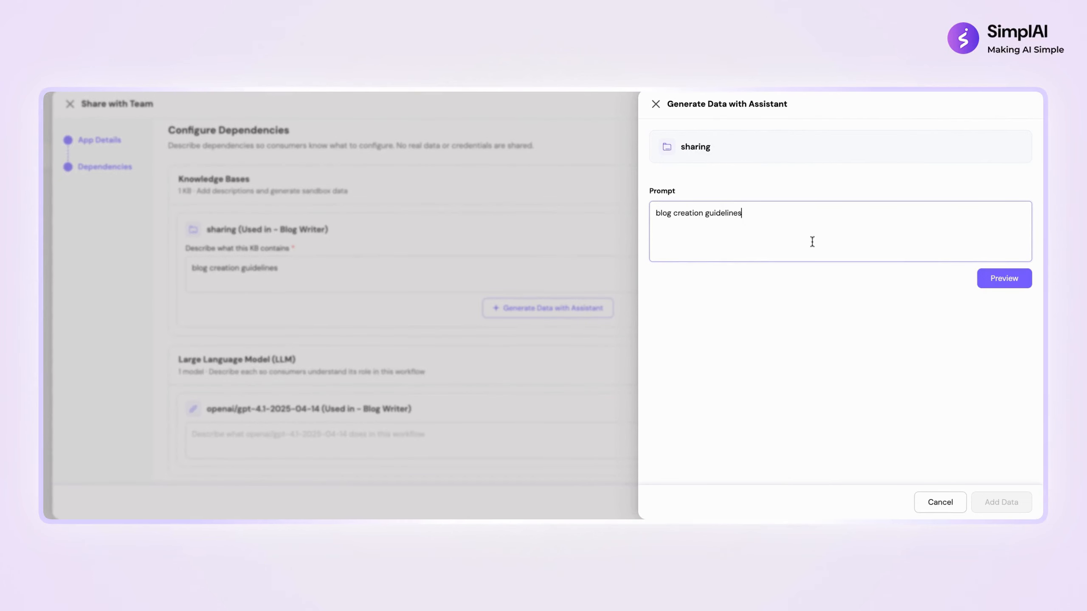
left_click(1012, 278)
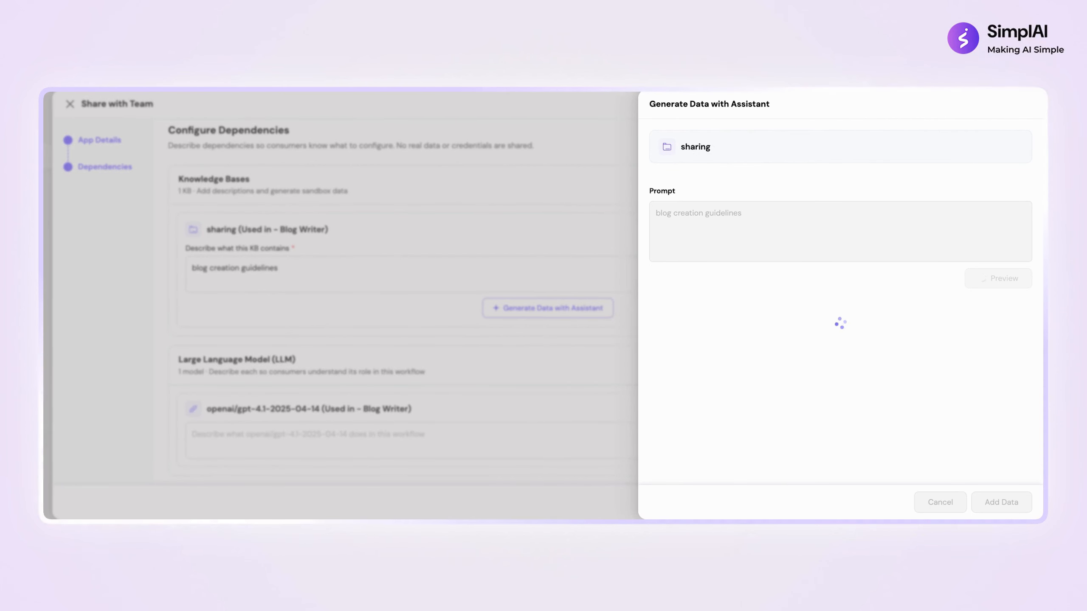
scroll(864, 251, "down", 5)
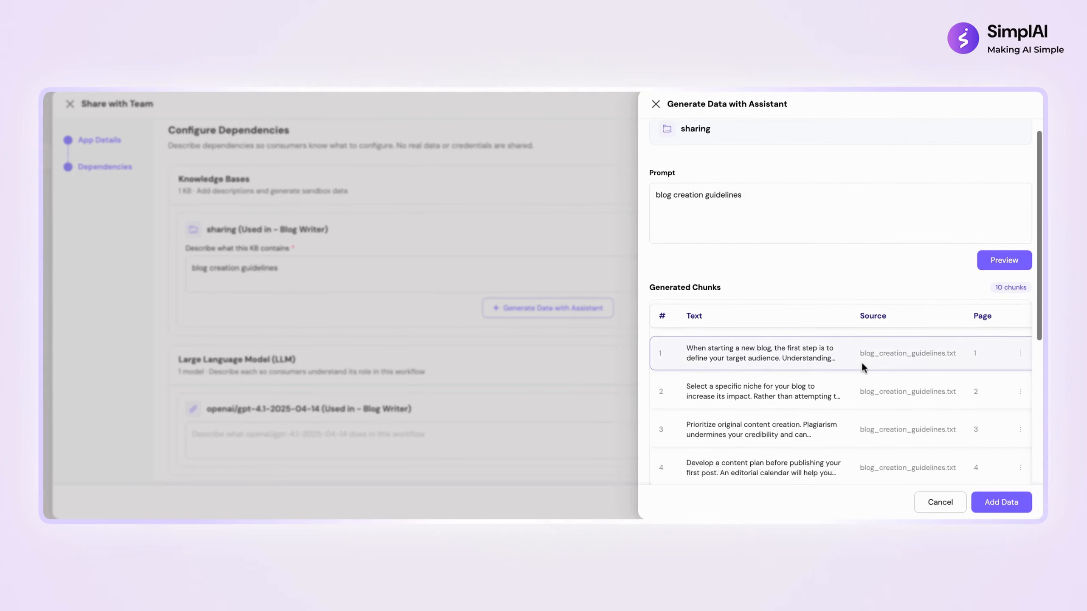
scroll(863, 251, "up", 2)
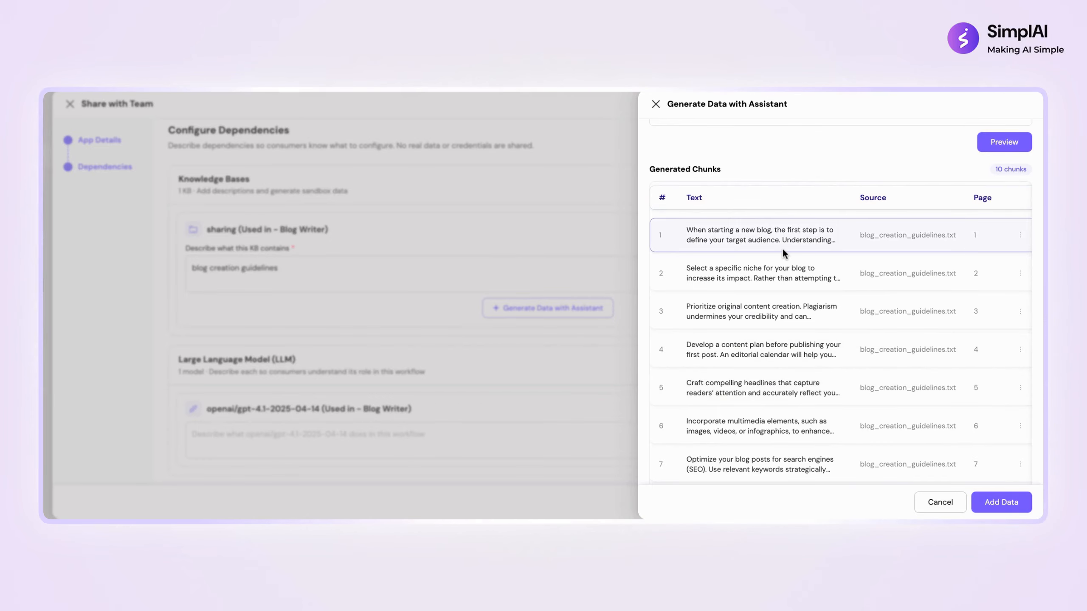
scroll(782, 250, "down", 3)
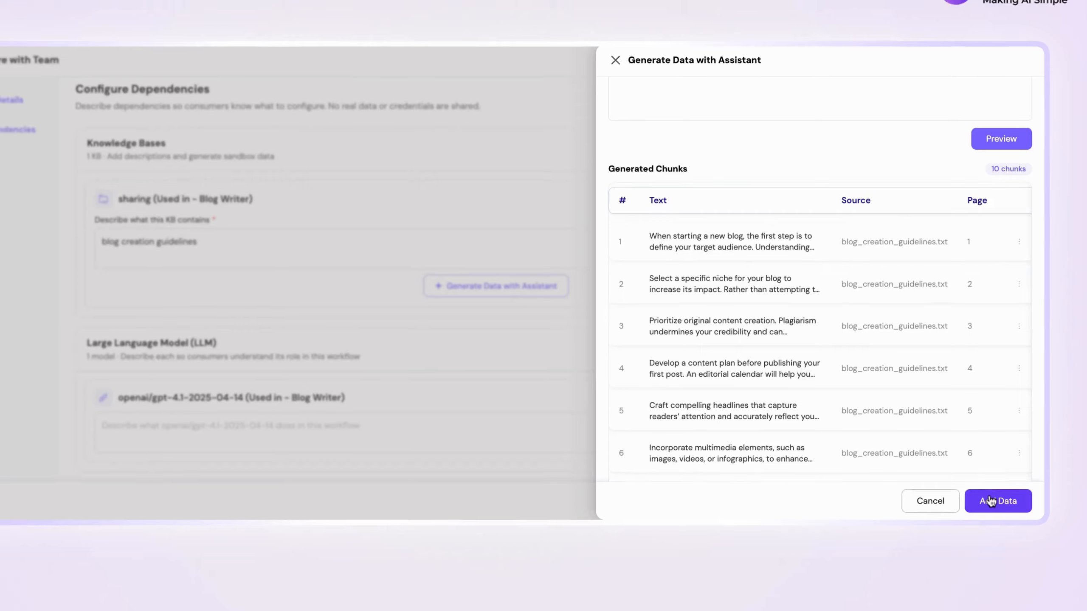
left_click(991, 501)
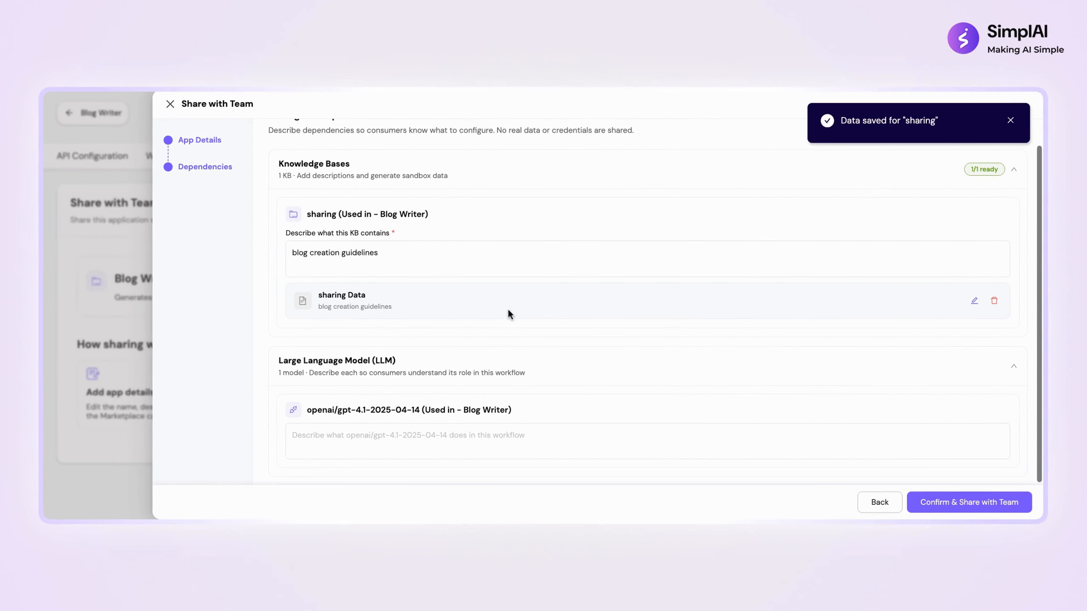
Step: Describe the LLM dependency as "It will enable blog creation as per desired prompt keeping in mind keywords, TG & channels" and confirm sharing with the team
left_click(466, 428)
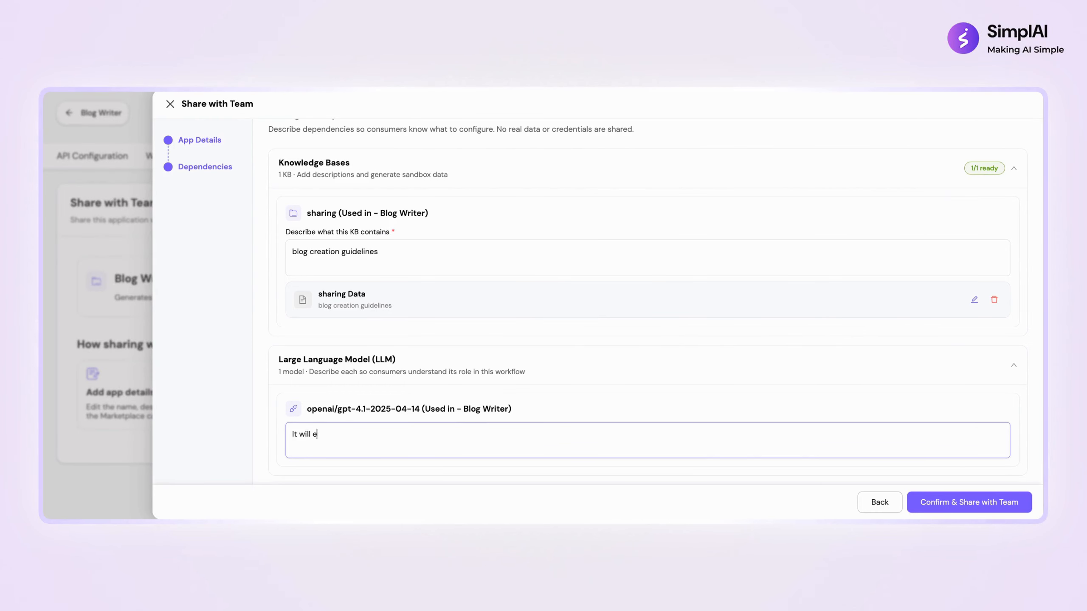
type("It will enable blog creation as per desired prompt keeping in mind keywords, TG & channels")
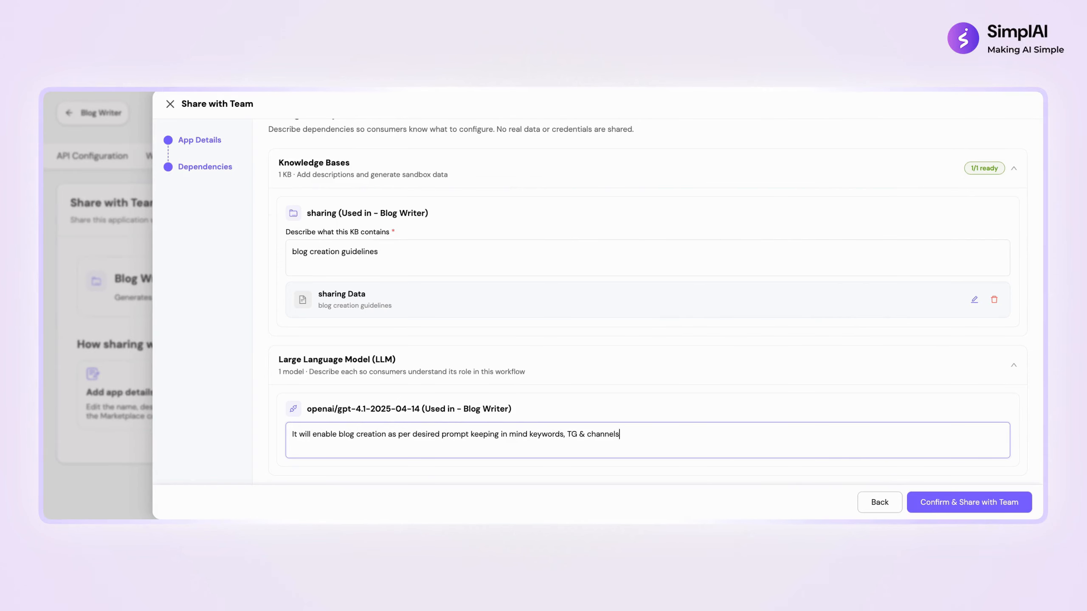
left_click(917, 502)
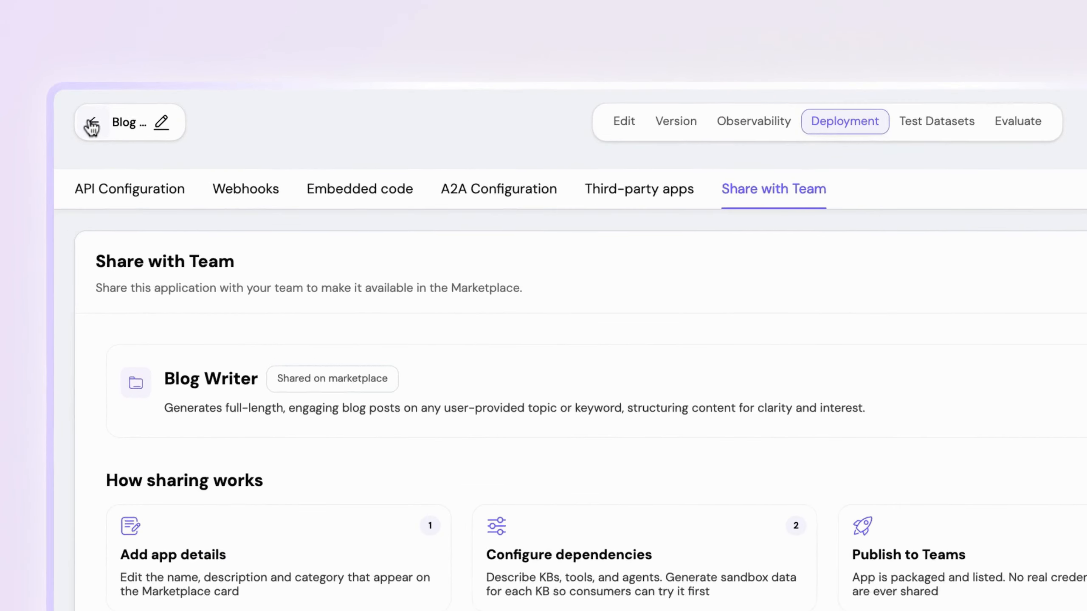
Step: Leave the Blog Writer agent, go to the Marketplace and switch to the project named Testing Project
left_click(94, 126)
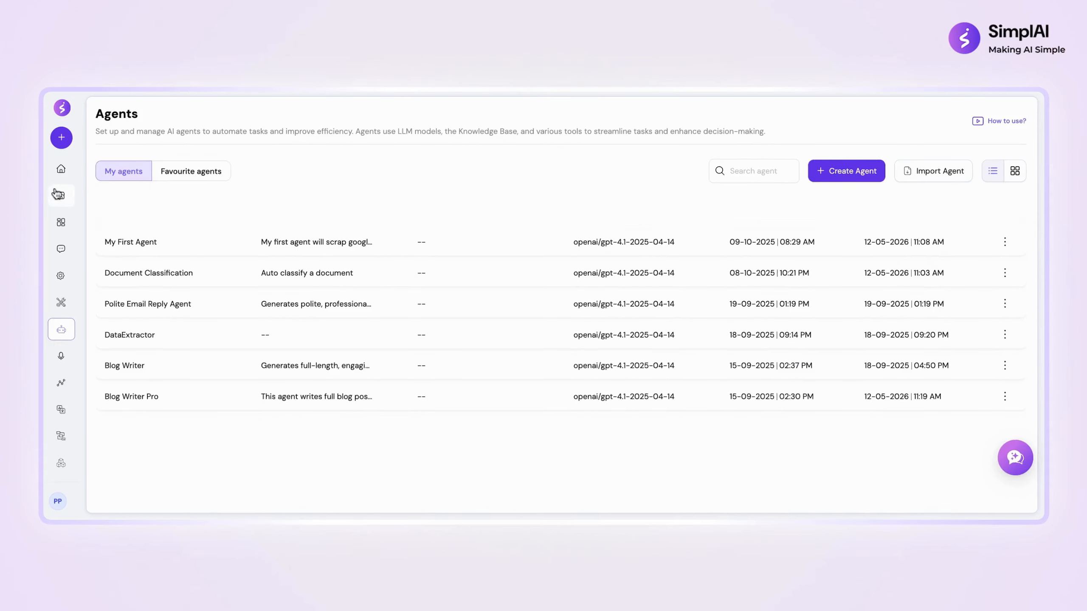
mouse_move(74, 135)
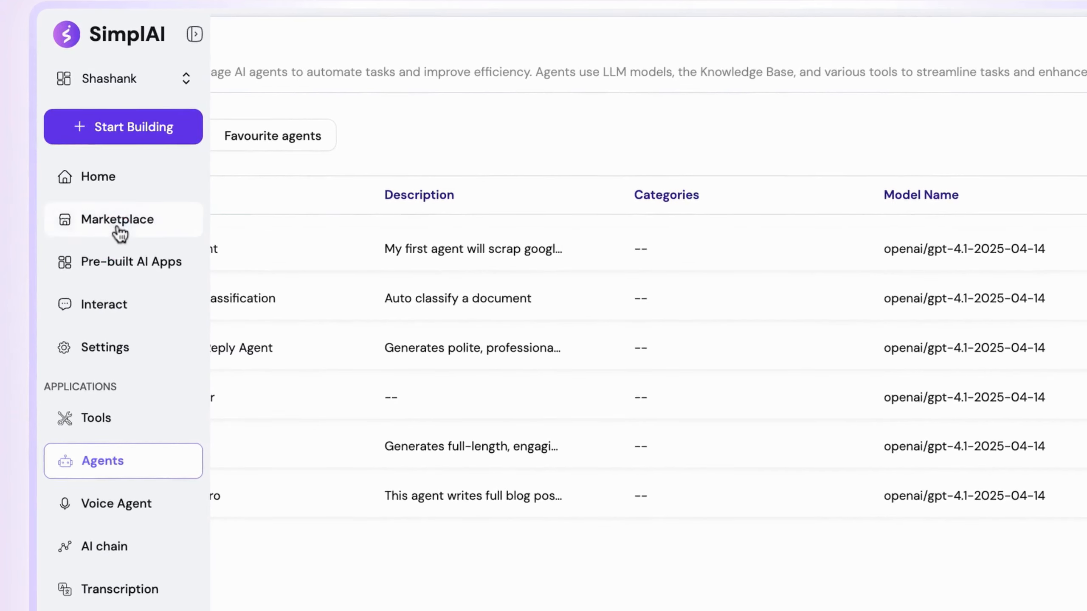
left_click(119, 234)
left_click(162, 79)
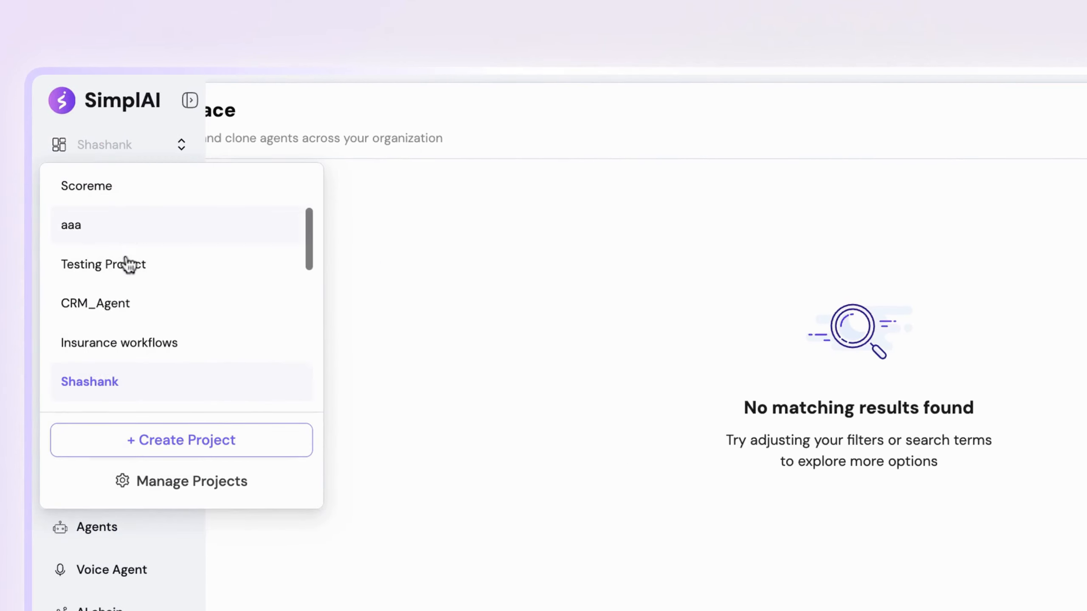
left_click(128, 264)
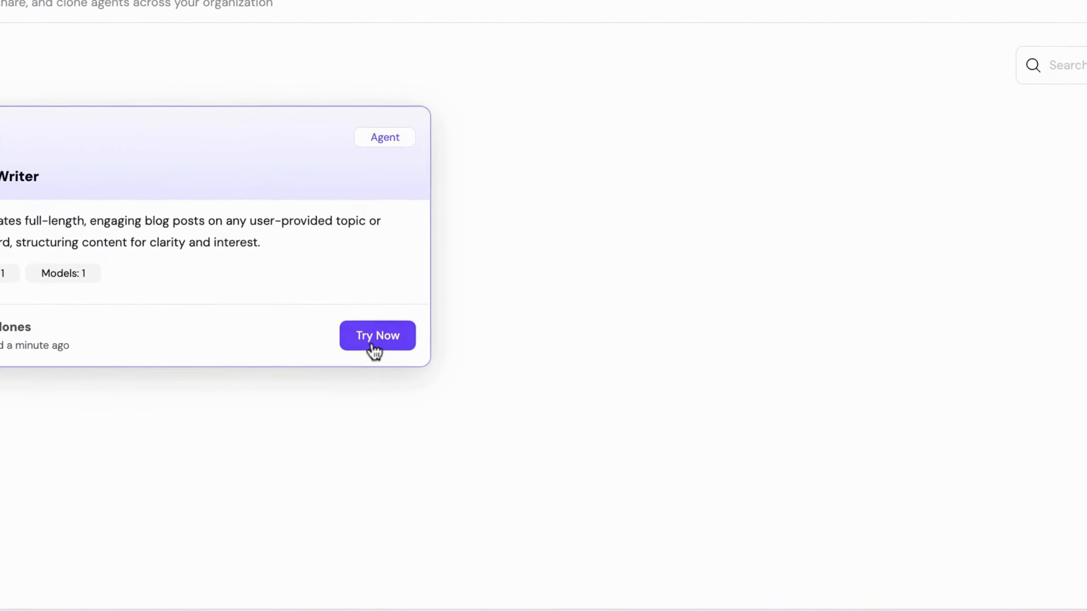
Step: Start a trial of the shared Blog Writer agent with anthropic/claude-haiku-4-5 as its language model
left_click(365, 343)
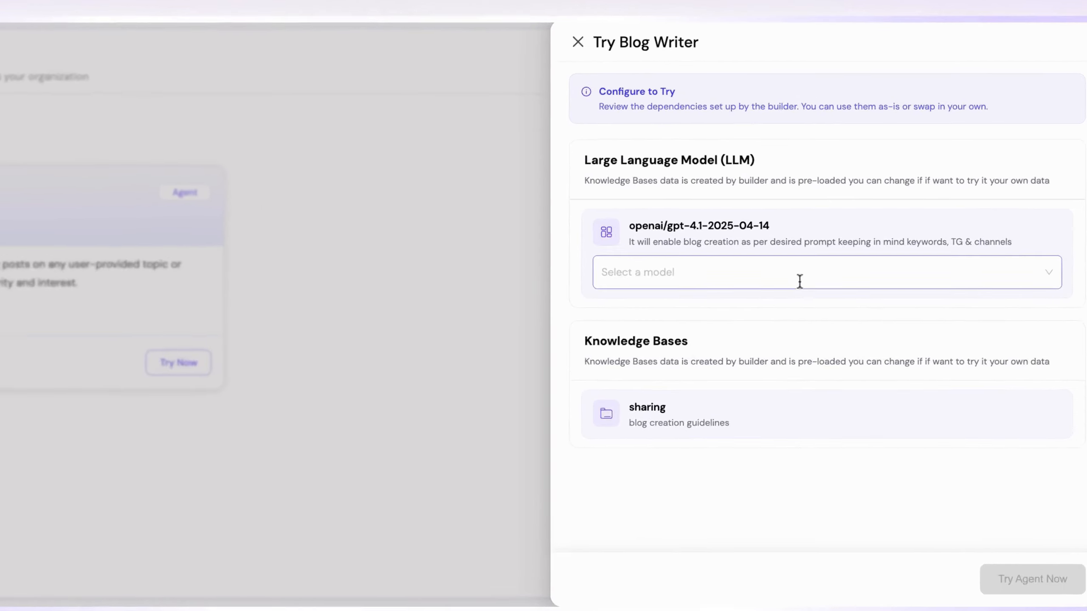
left_click(820, 276)
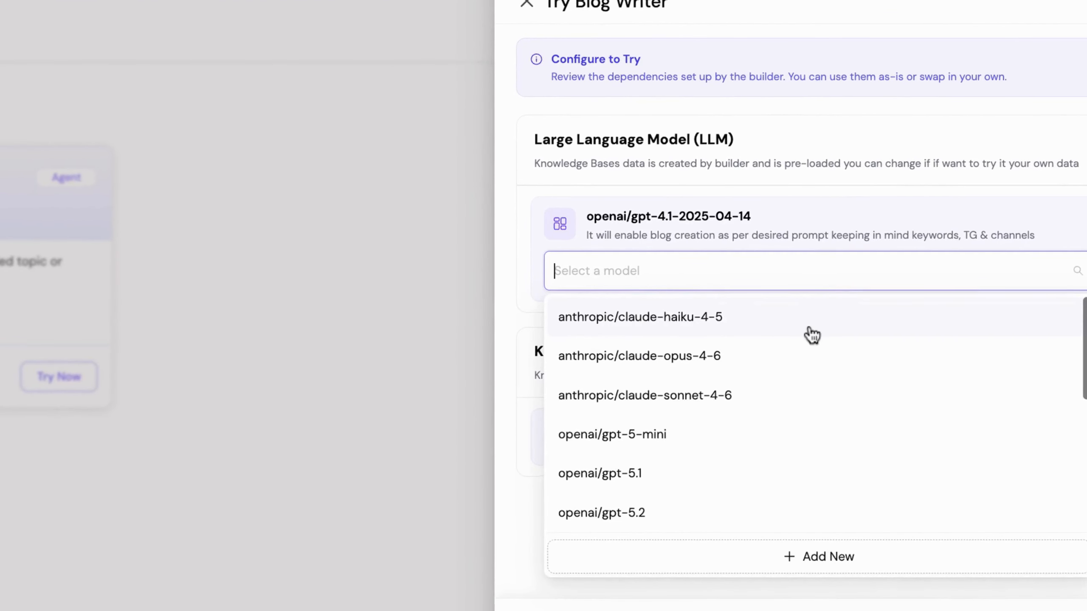
left_click(811, 327)
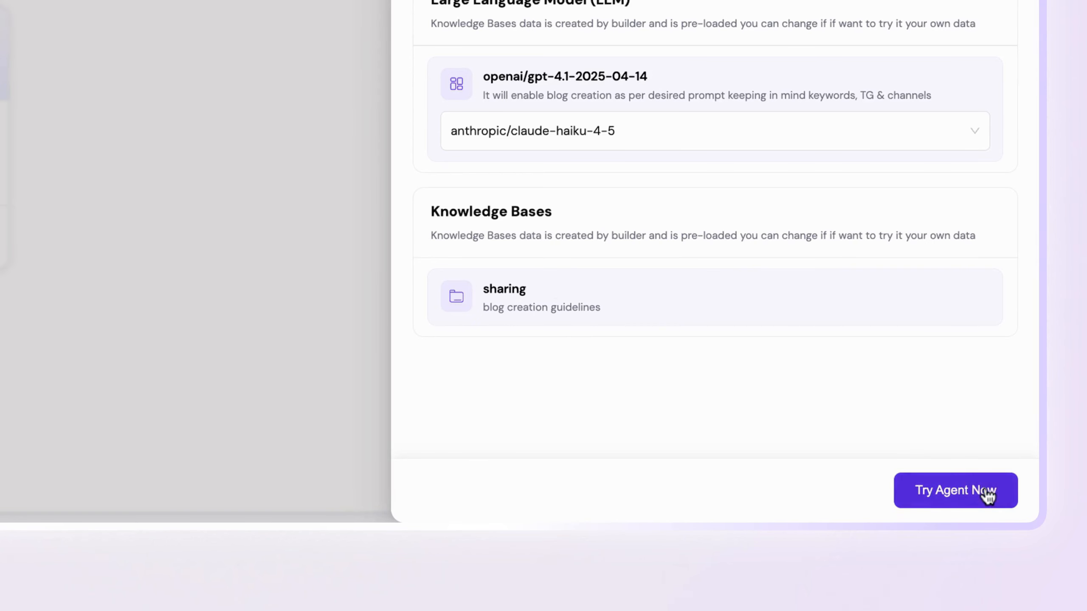
left_click(984, 493)
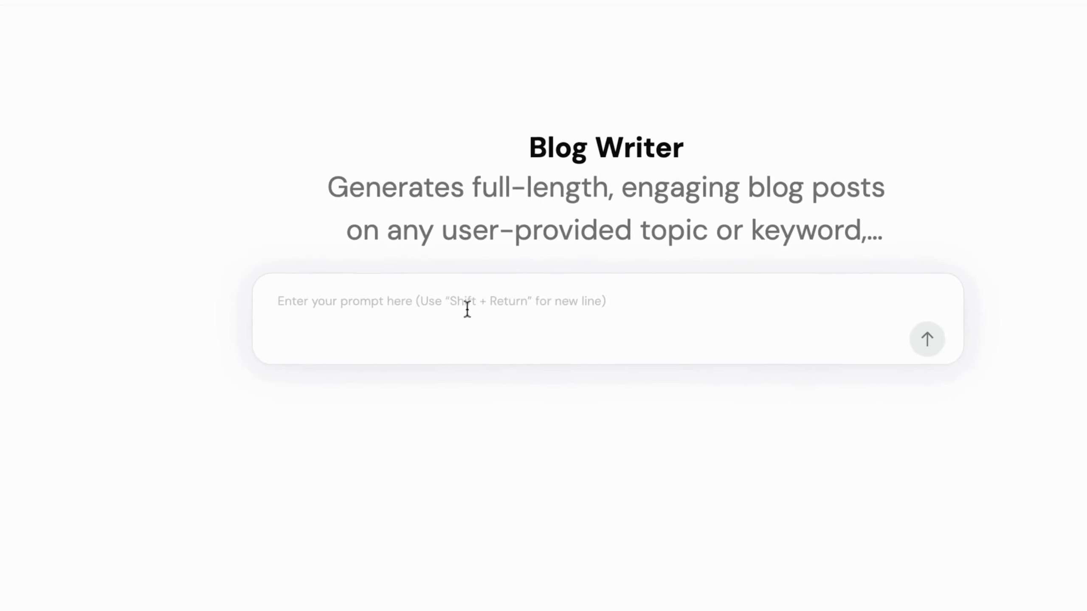
Step: Test the agent with the prompt "pls create blog for key agentic ai" and read through the generated blog
left_click(553, 316)
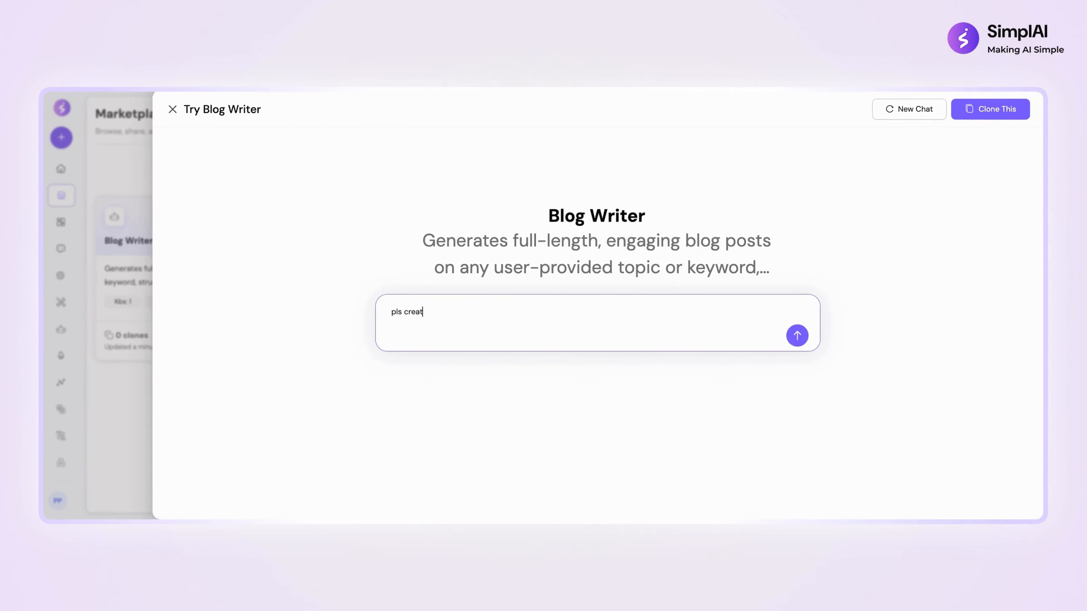
type("pls create blog for key agentic ai")
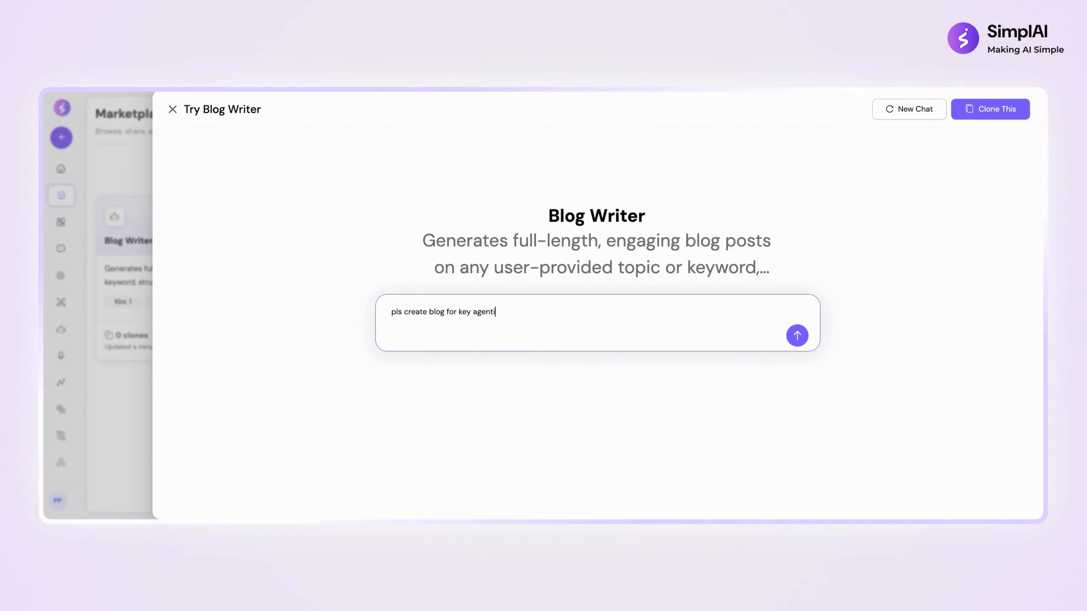
key("Return")
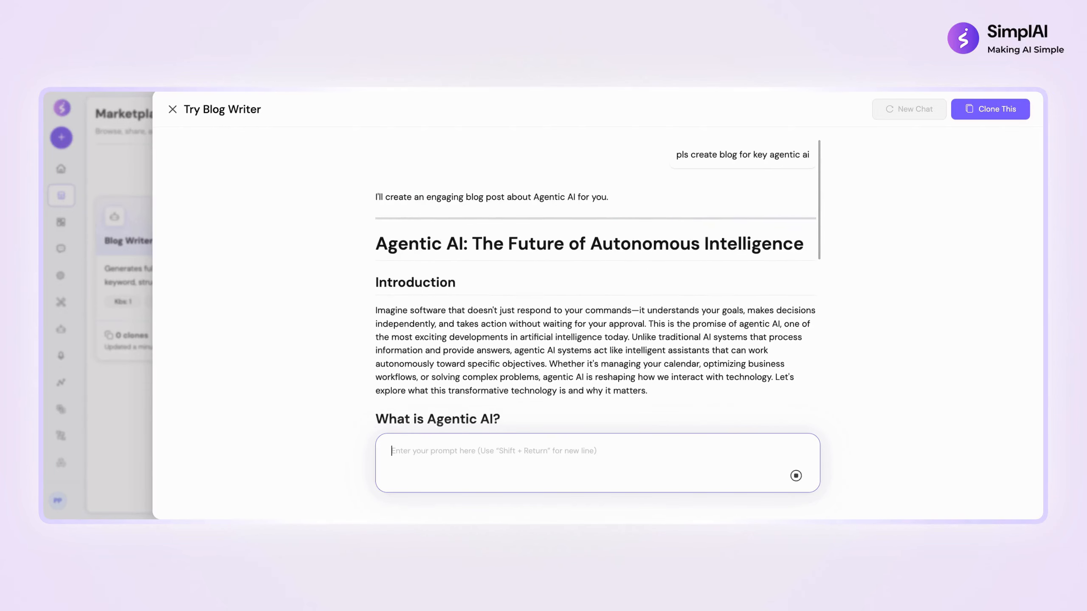
scroll(596, 278, "down", 10)
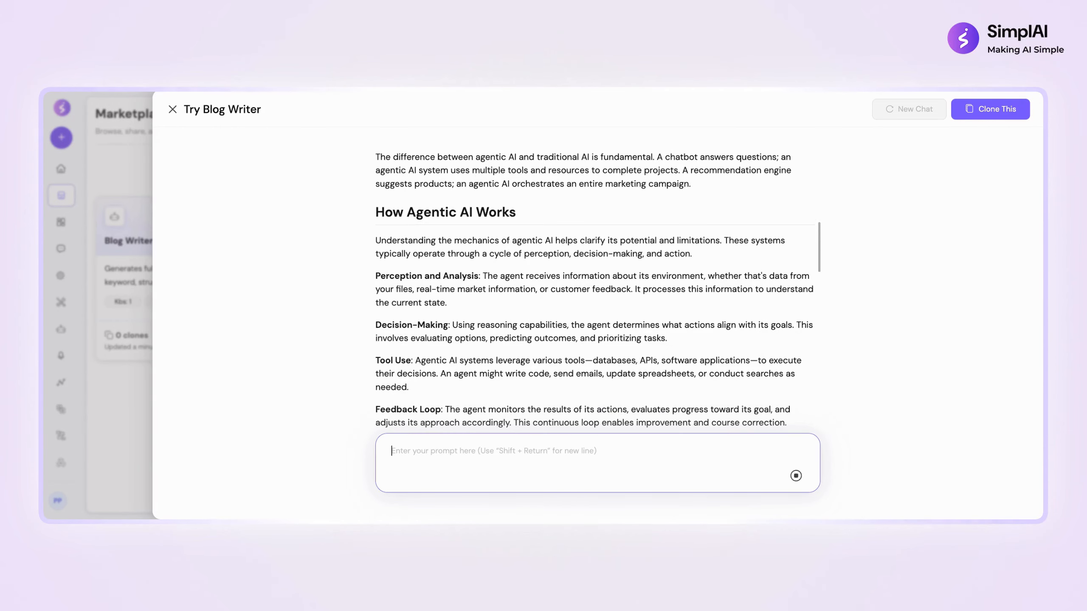
scroll(596, 278, "up", 10)
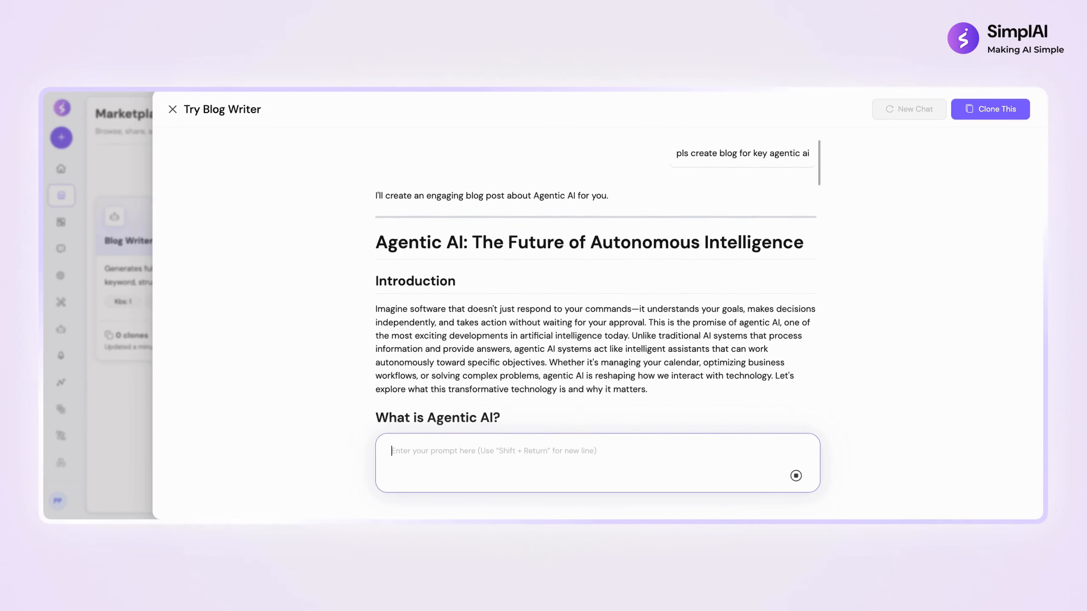
scroll(596, 278, "down", 15)
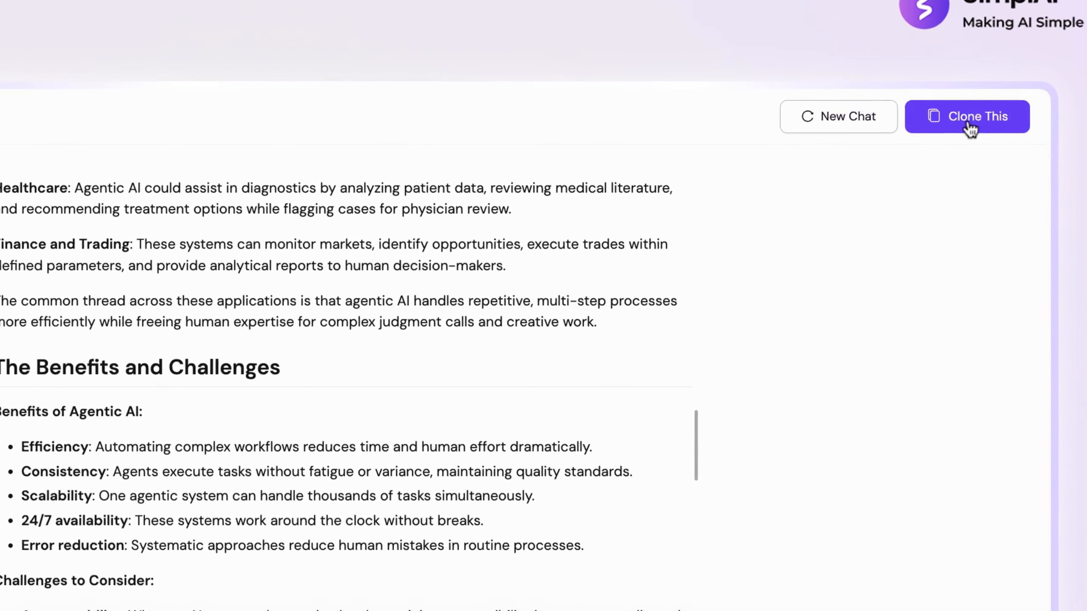
Step: Clone the Blog Writer agent with "data" as its knowledge base and anthropic/claude-haiku-4-5 as its language model
left_click(989, 113)
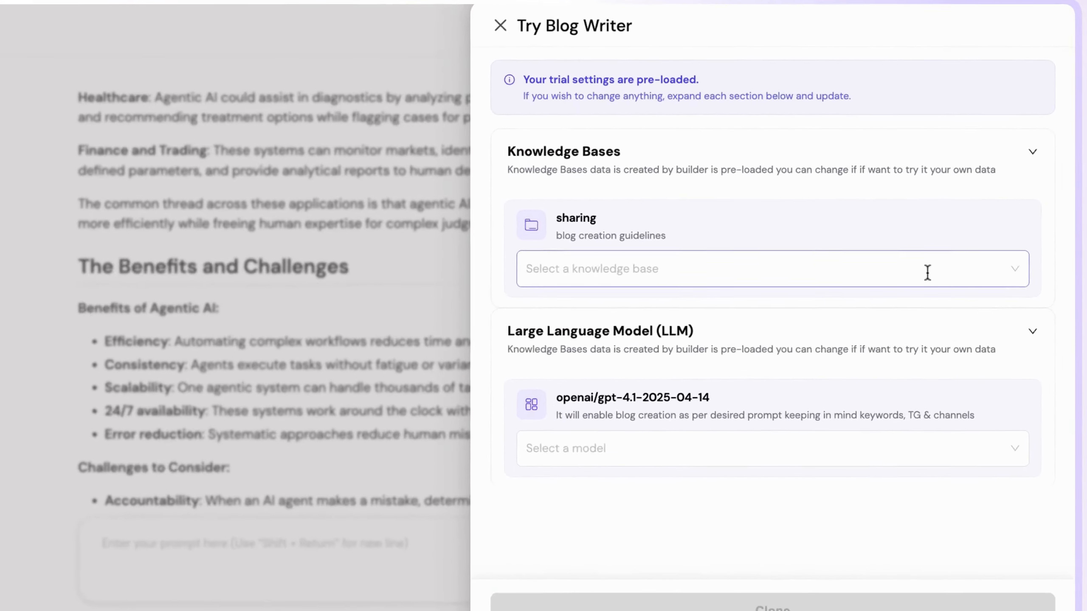
left_click(939, 273)
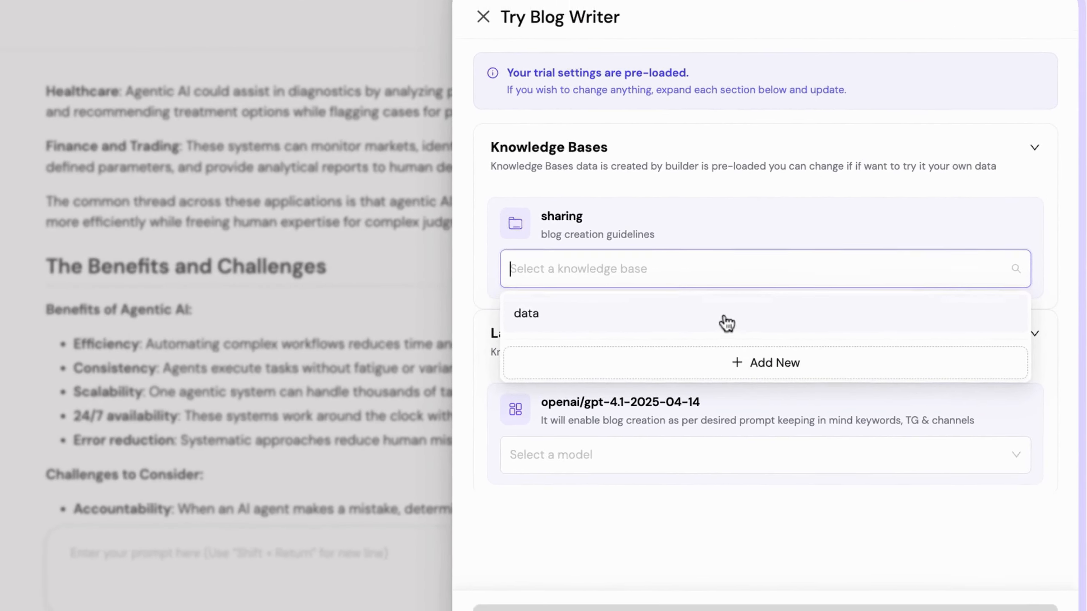
left_click(723, 317)
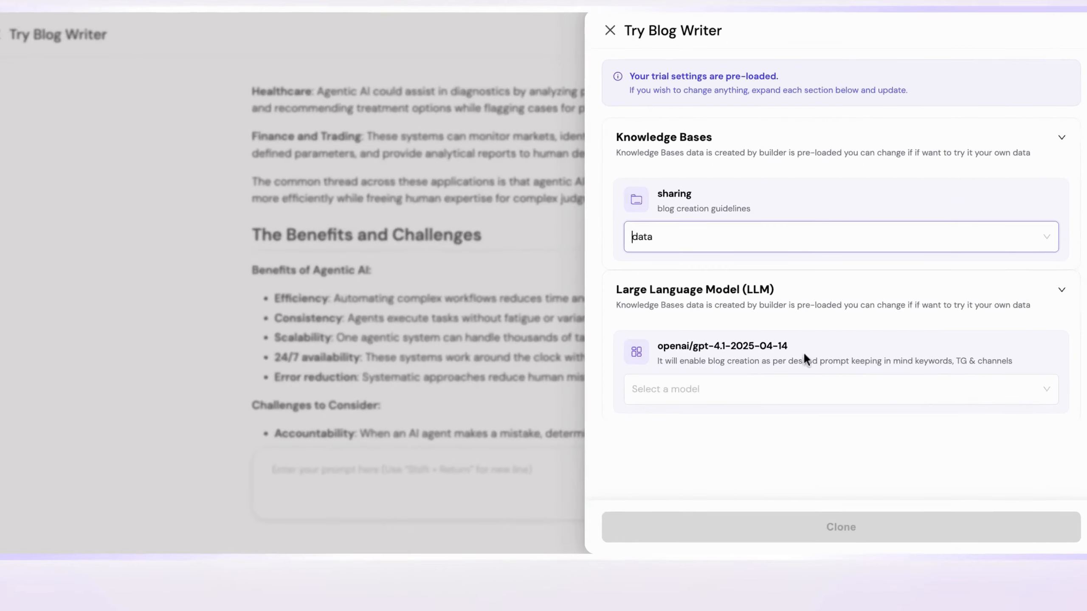
left_click(817, 388)
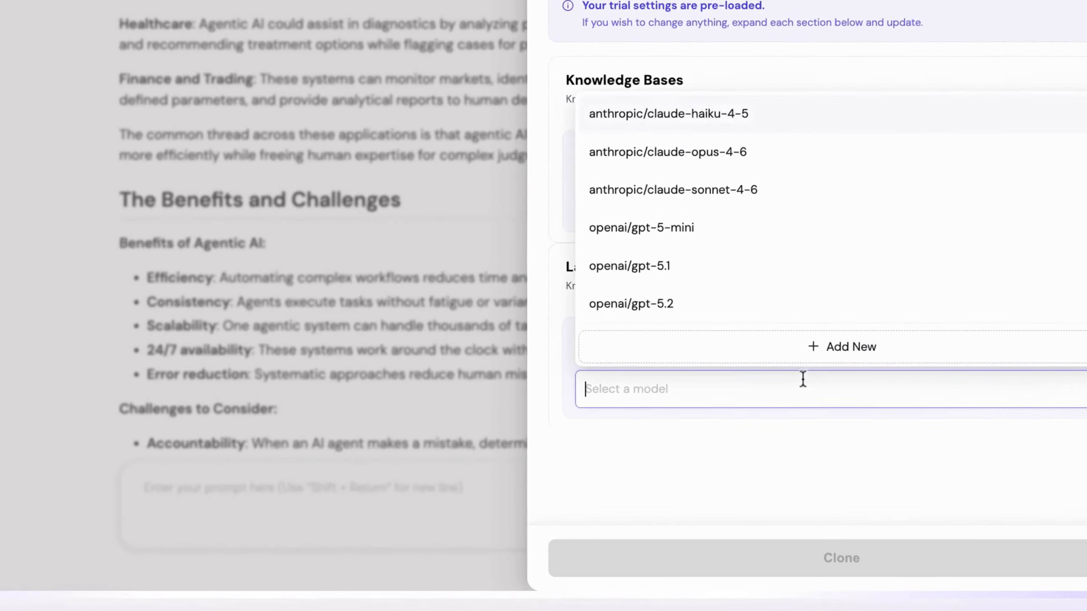
left_click(754, 208)
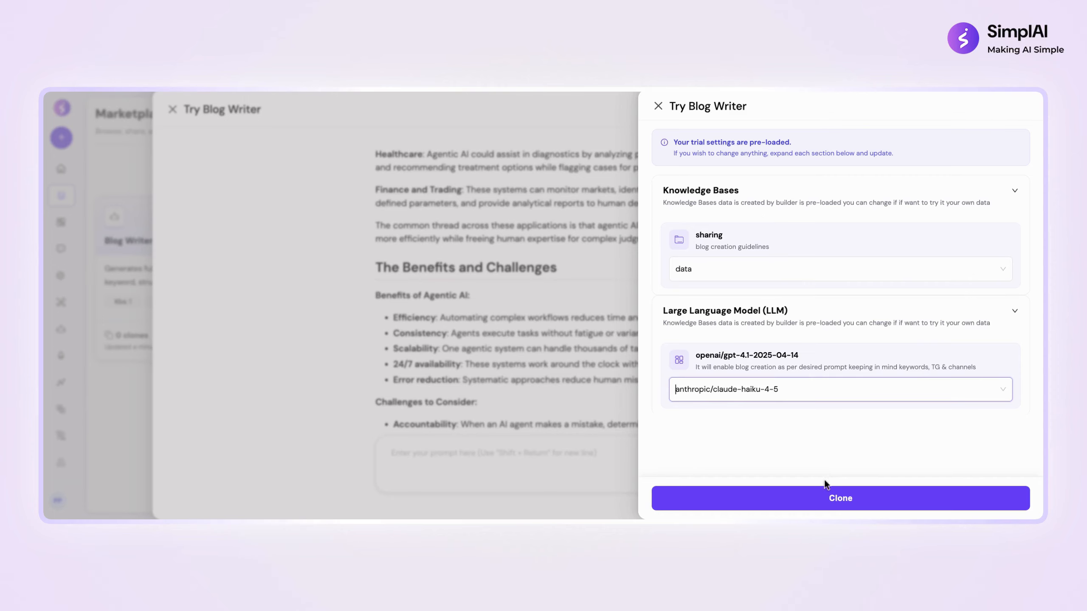
left_click(831, 508)
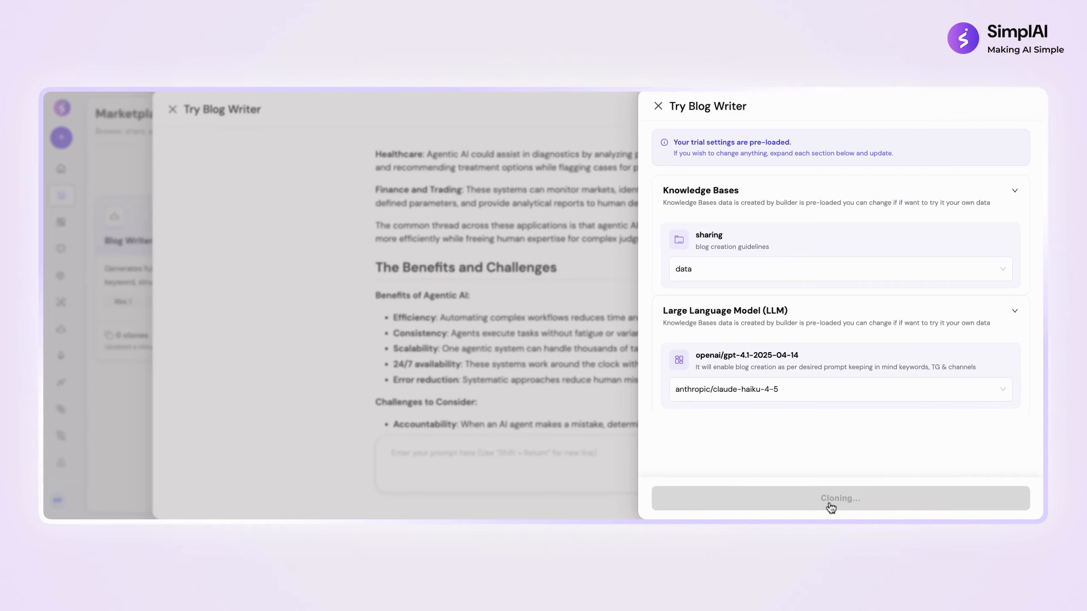
left_click(543, 363)
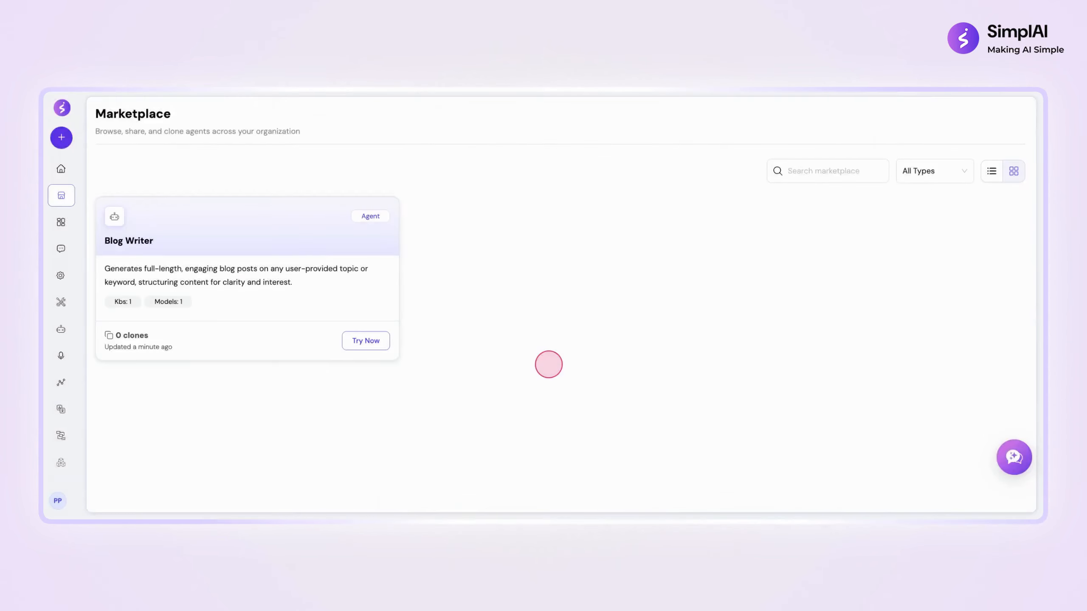
Step: Review the cloned agent's configuration and start publishing it with the version name 1.1
scroll(531, 334, "down", 5)
scroll(518, 319, "down", 6)
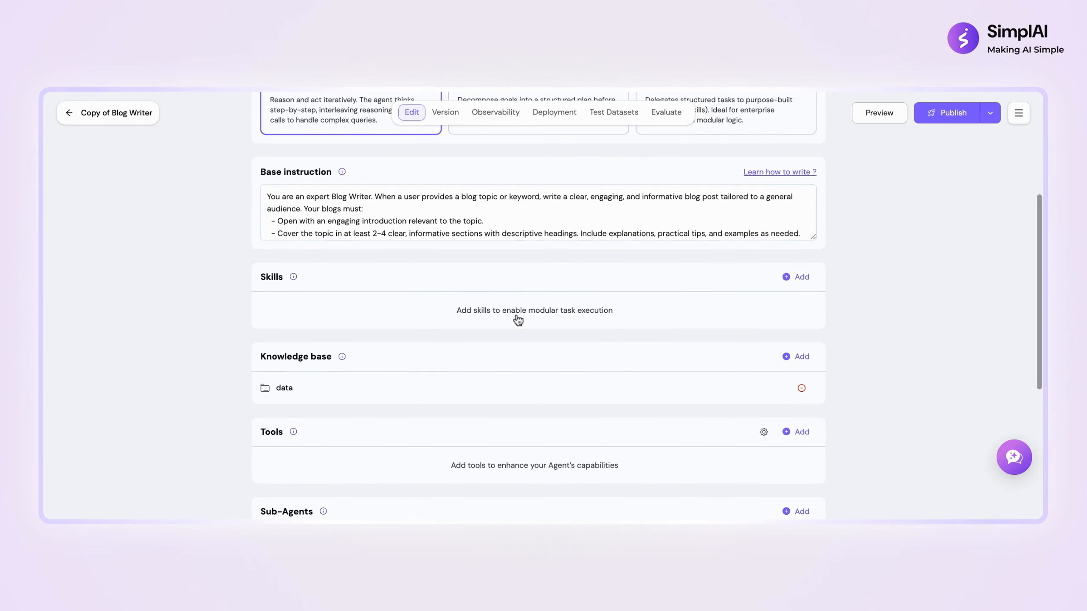
scroll(538, 300, "up", 10)
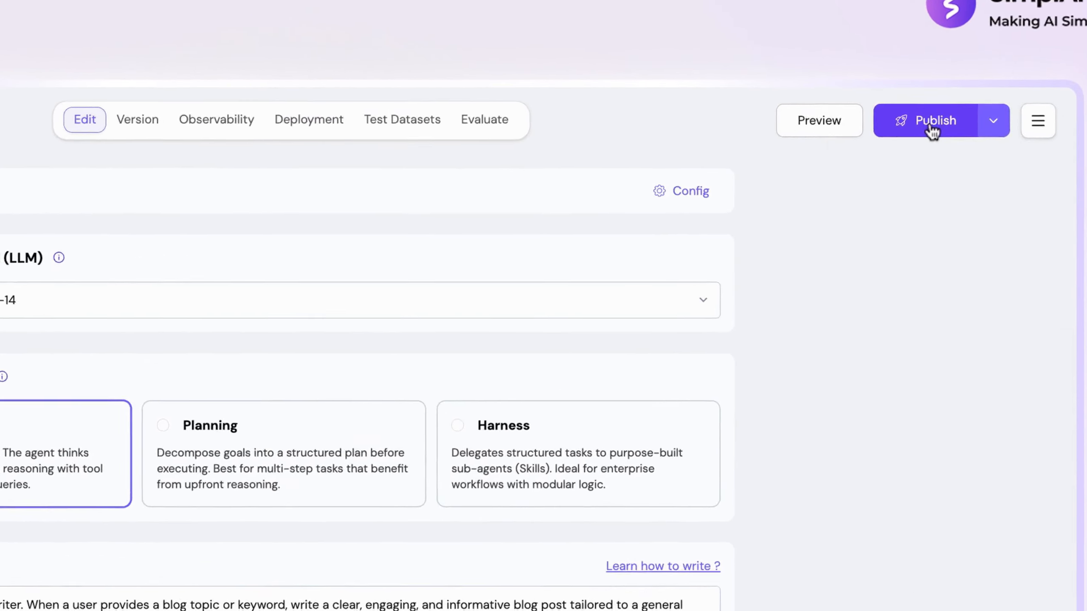
left_click(952, 116)
left_click(802, 180)
type("1")
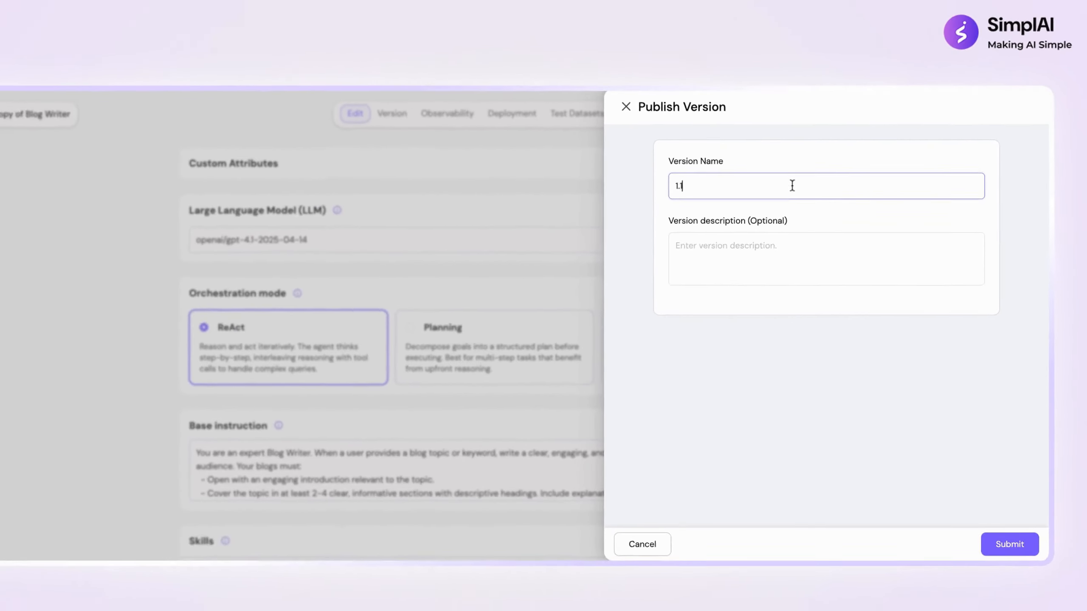
type(".1")
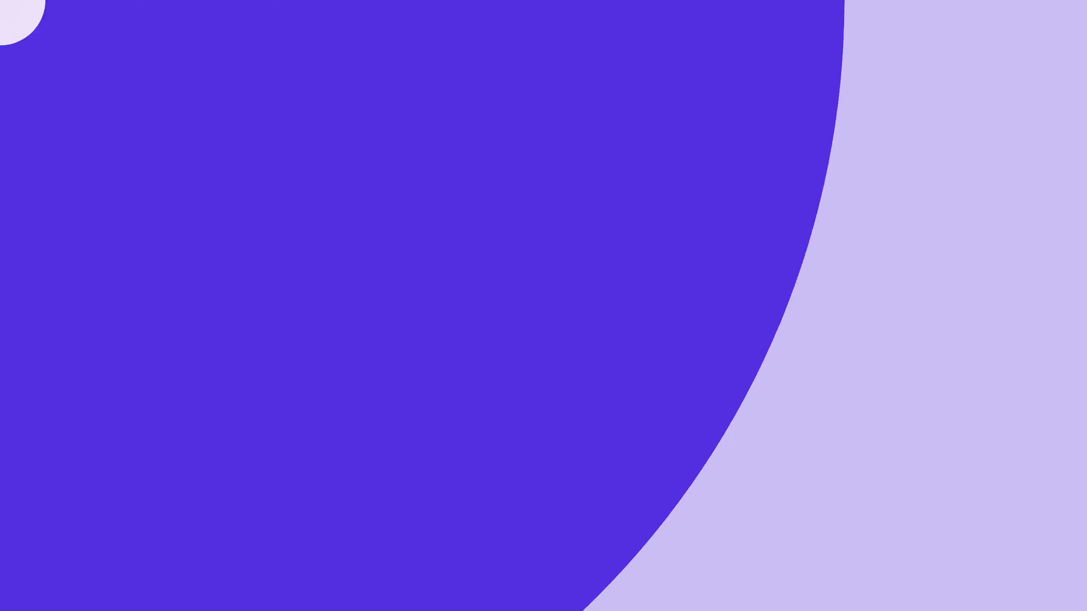